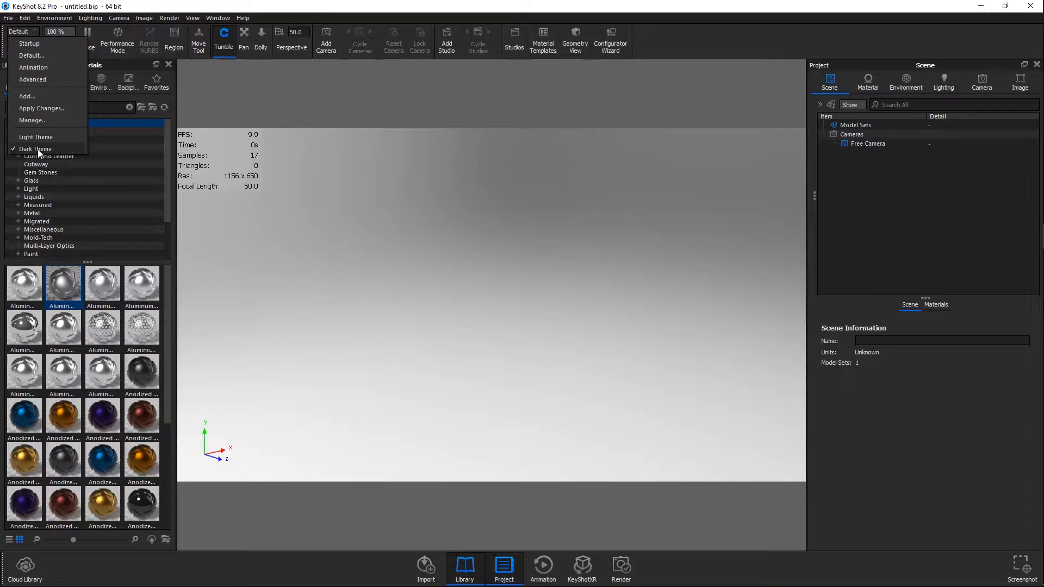
{"action": "left_click", "coordinate": [294, 123]}
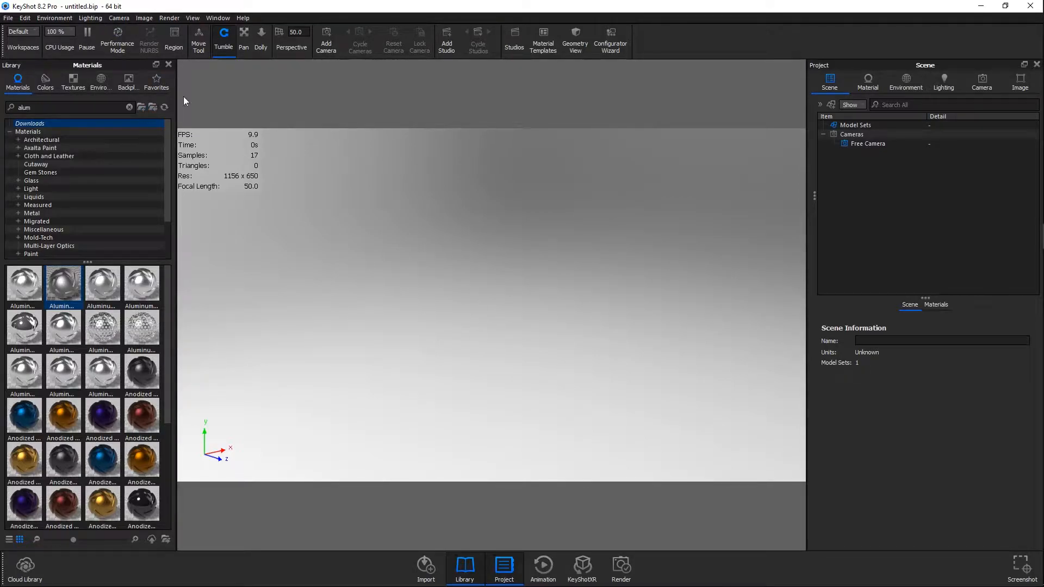
{"action": "left_click", "coordinate": [144, 18]}
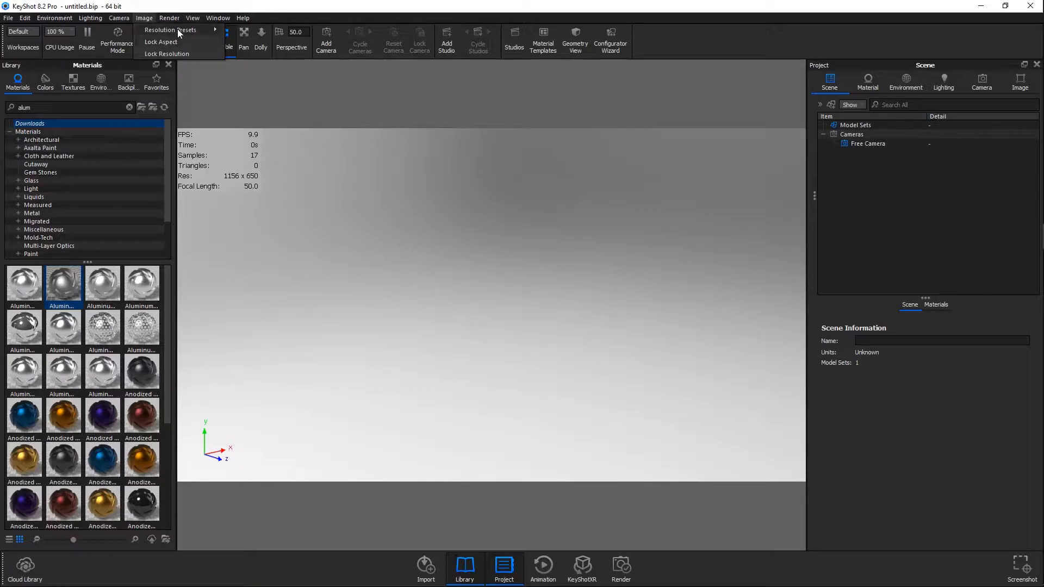
{"action": "mouse_move", "coordinate": [178, 28]}
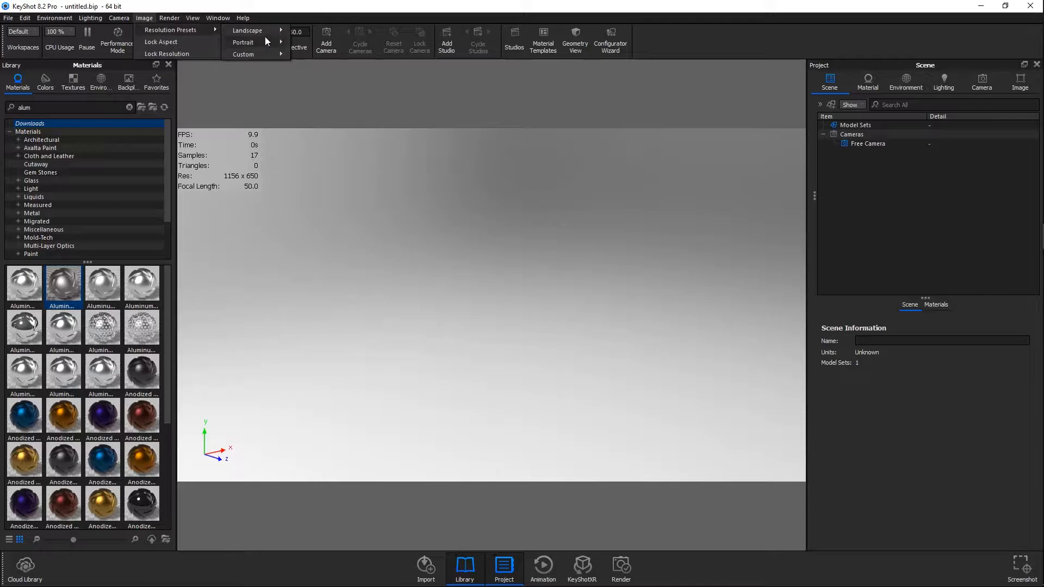
{"action": "mouse_move", "coordinate": [266, 32]}
{"action": "left_click", "coordinate": [315, 277]}
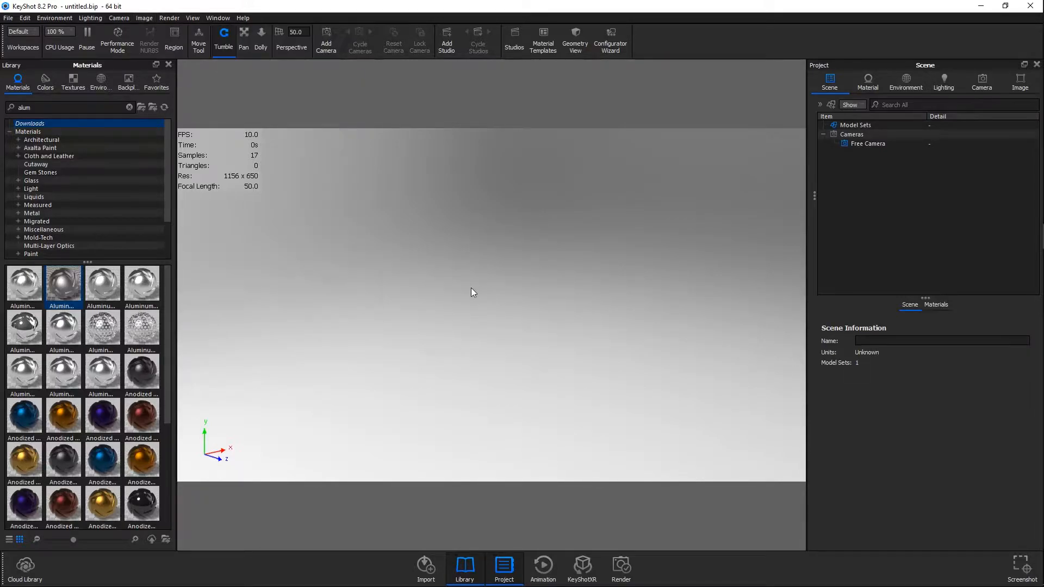
{"action": "mouse_move", "coordinate": [357, 313]}
{"action": "left_mouse_down"}
{"action": "mouse_move", "coordinate": [507, 323]}
{"action": "mouse_move", "coordinate": [454, 321]}
{"action": "left_mouse_up"}
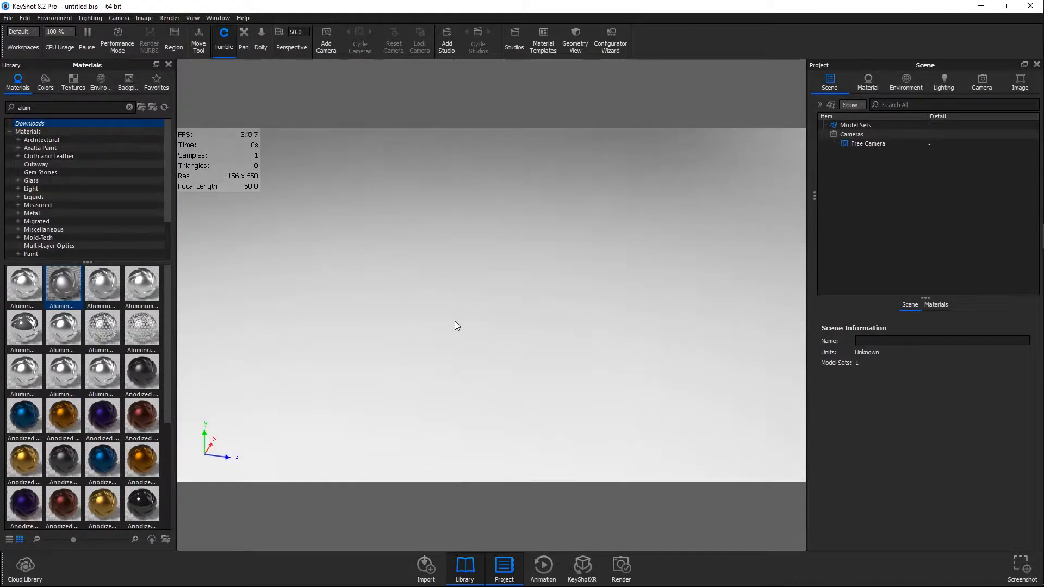
- Import the BeoPlay H6.obj headphone model with geometry centered, snapped to ground and Y as the up orientation
{"action": "left_click", "coordinate": [8, 18]}
{"action": "left_click", "coordinate": [25, 42]}
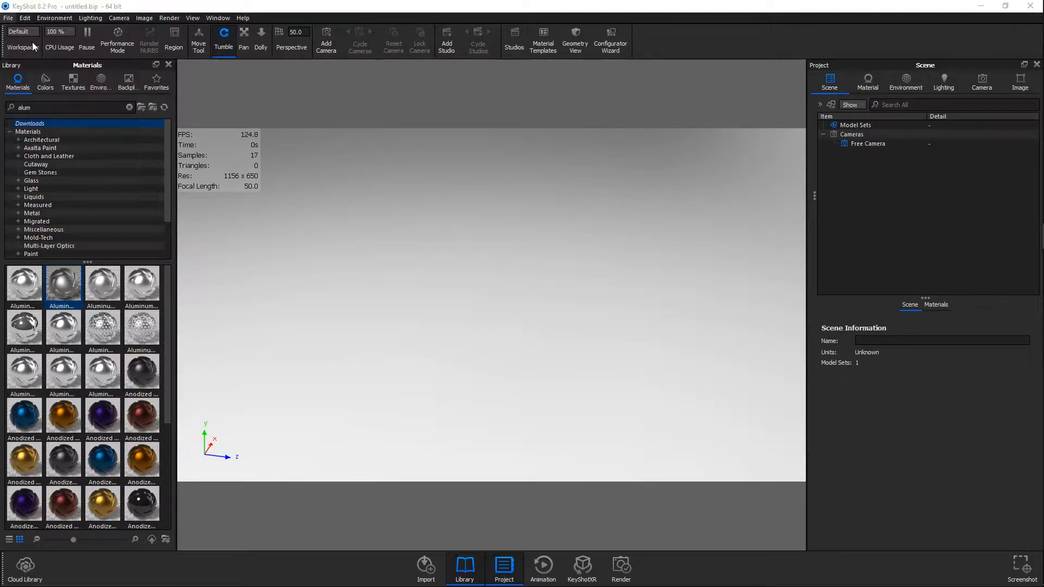
{"action": "left_click", "coordinate": [180, 114]}
{"action": "double_click", "coordinate": [179, 114]}
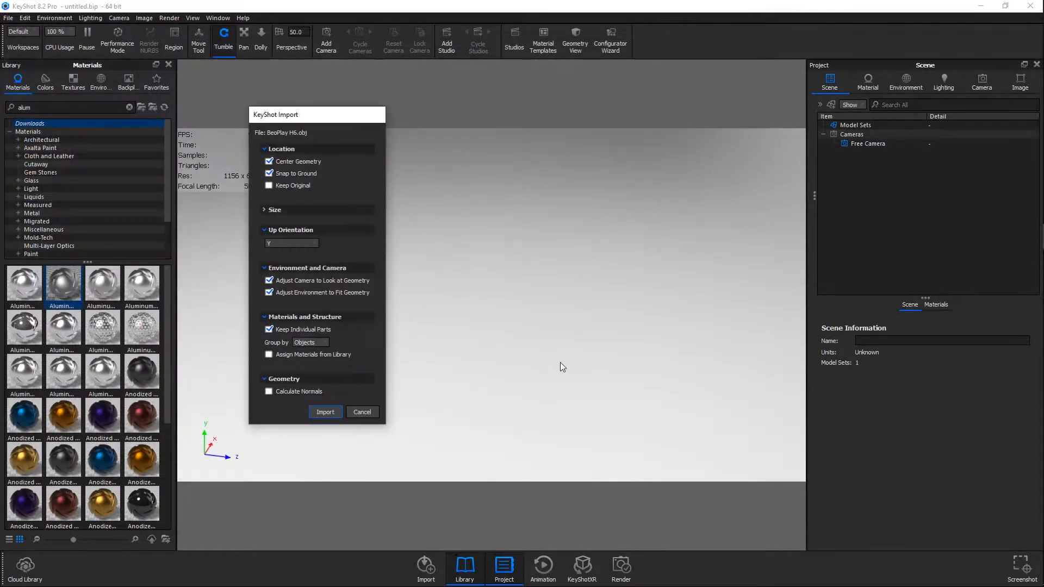
{"action": "left_click", "coordinate": [326, 412]}
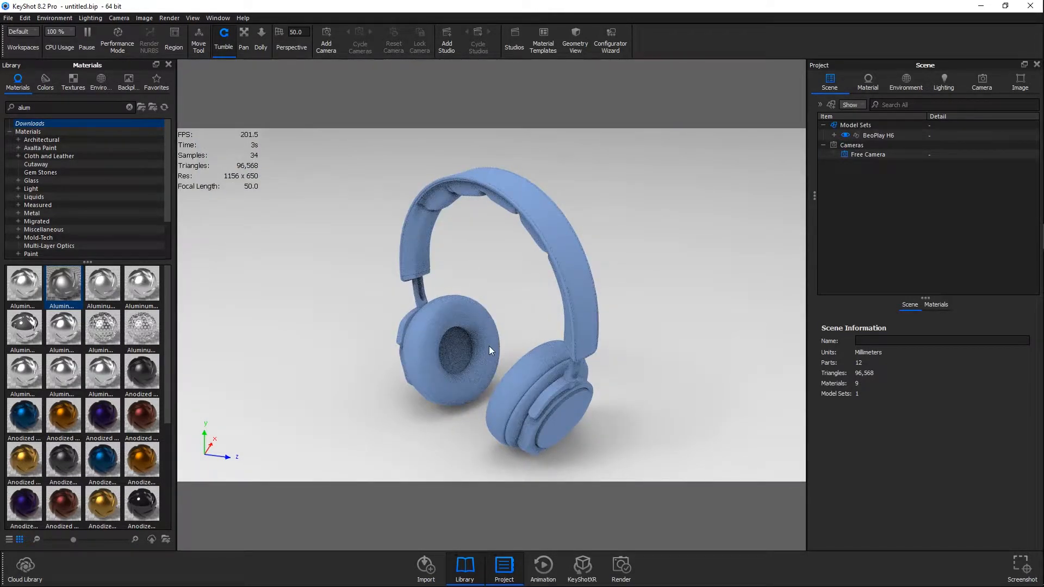
- Apply the Aluminum Brushed material to the earcup frames and one earcup's outer cap, linking the duplicate materials
{"action": "mouse_move", "coordinate": [553, 316]}
{"action": "left_mouse_down"}
{"action": "mouse_move", "coordinate": [710, 326]}
{"action": "mouse_move", "coordinate": [428, 324]}
{"action": "mouse_move", "coordinate": [457, 253]}
{"action": "mouse_move", "coordinate": [555, 401]}
{"action": "mouse_move", "coordinate": [552, 280]}
{"action": "mouse_move", "coordinate": [546, 294]}
{"action": "mouse_move", "coordinate": [571, 307]}
{"action": "left_mouse_up"}
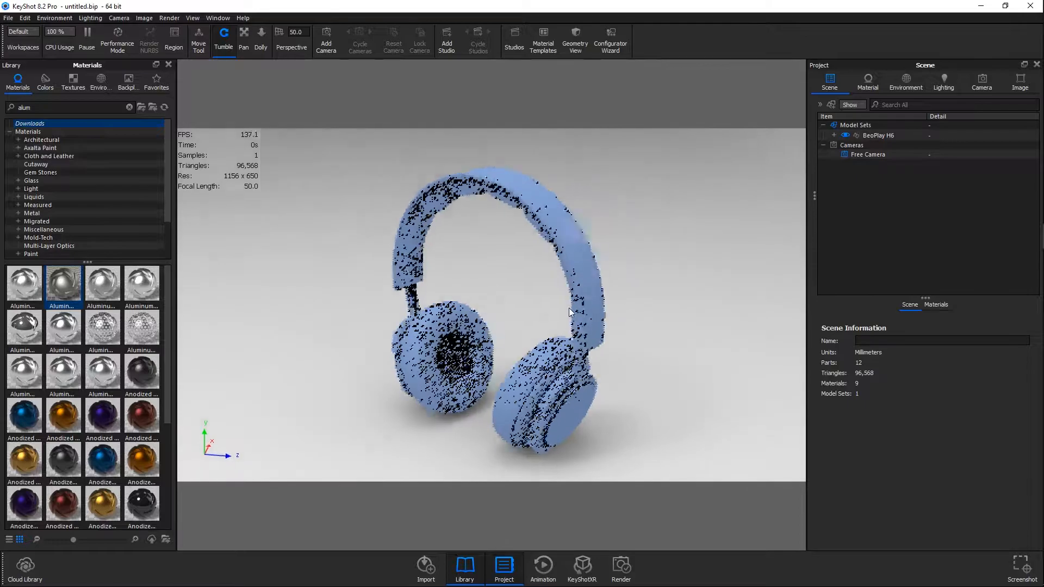
{"action": "left_click_drag", "start_coordinate": [450, 329], "coordinate": [581, 314]}
{"action": "scroll", "coordinate": [628, 324], "scroll_direction": "down", "scroll_amount": 4}
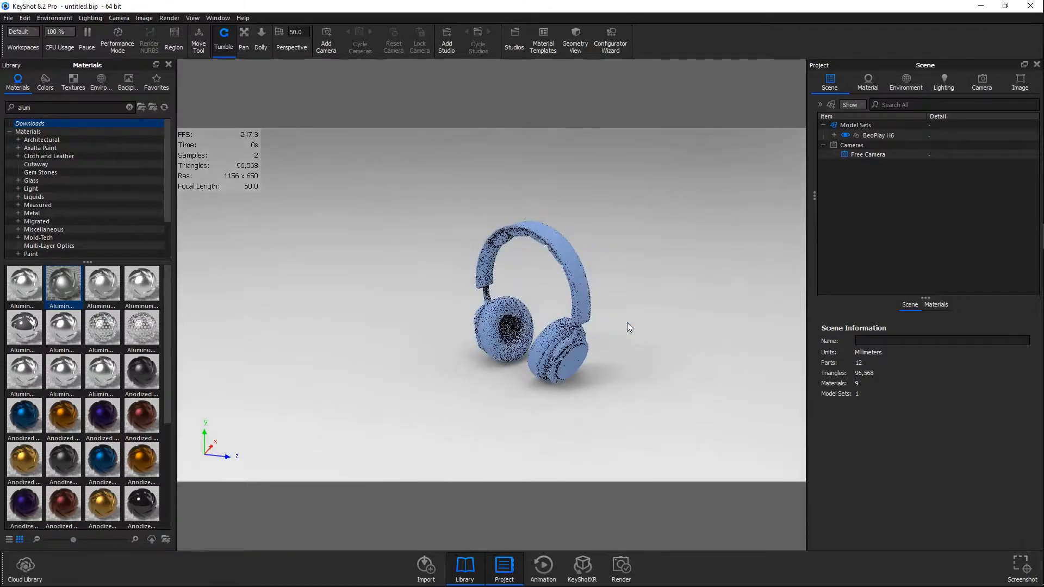
{"action": "scroll", "coordinate": [627, 322], "scroll_direction": "up", "scroll_amount": 5}
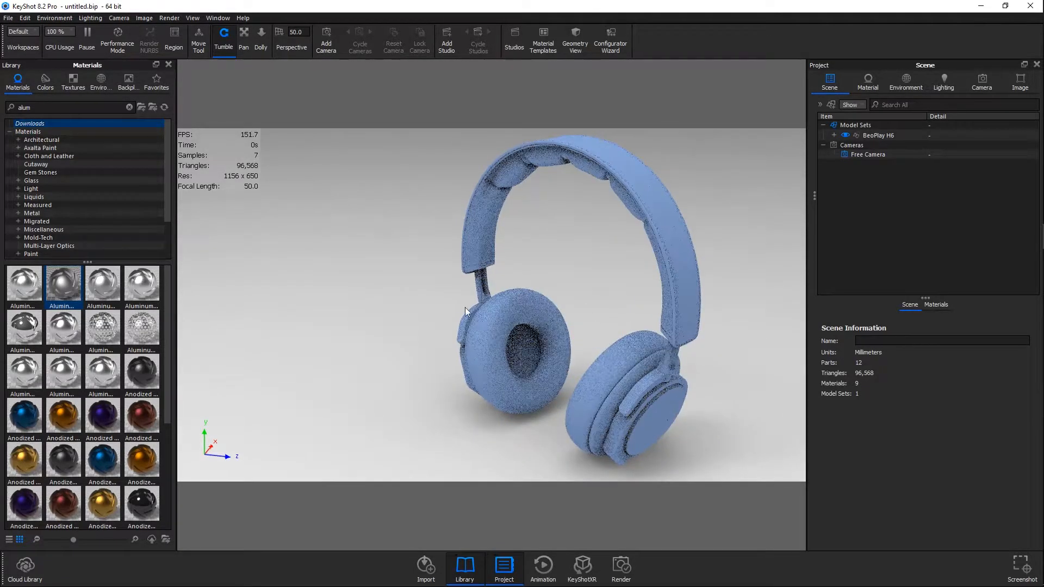
{"action": "left_click_drag", "start_coordinate": [631, 318], "coordinate": [546, 285]}
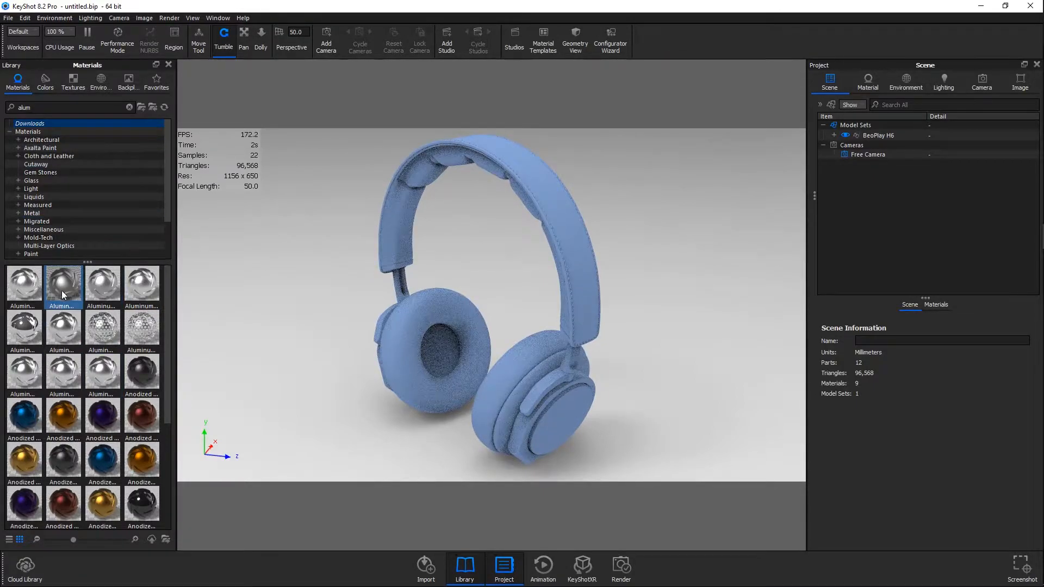
{"action": "mouse_move", "coordinate": [62, 292]}
{"action": "left_click_drag", "start_coordinate": [62, 286], "coordinate": [547, 380]}
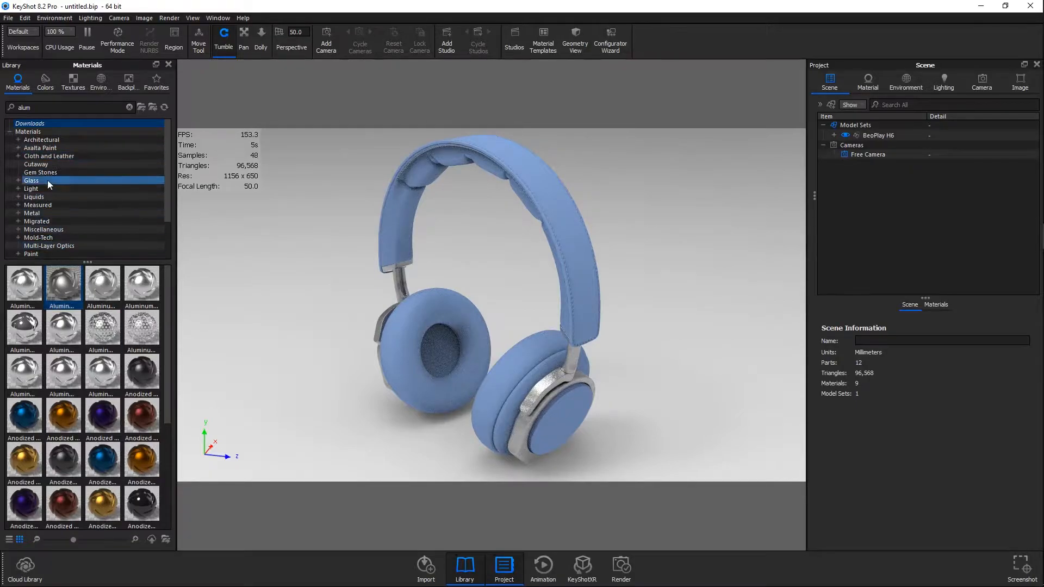
{"action": "left_click_drag", "start_coordinate": [64, 289], "coordinate": [566, 416]}
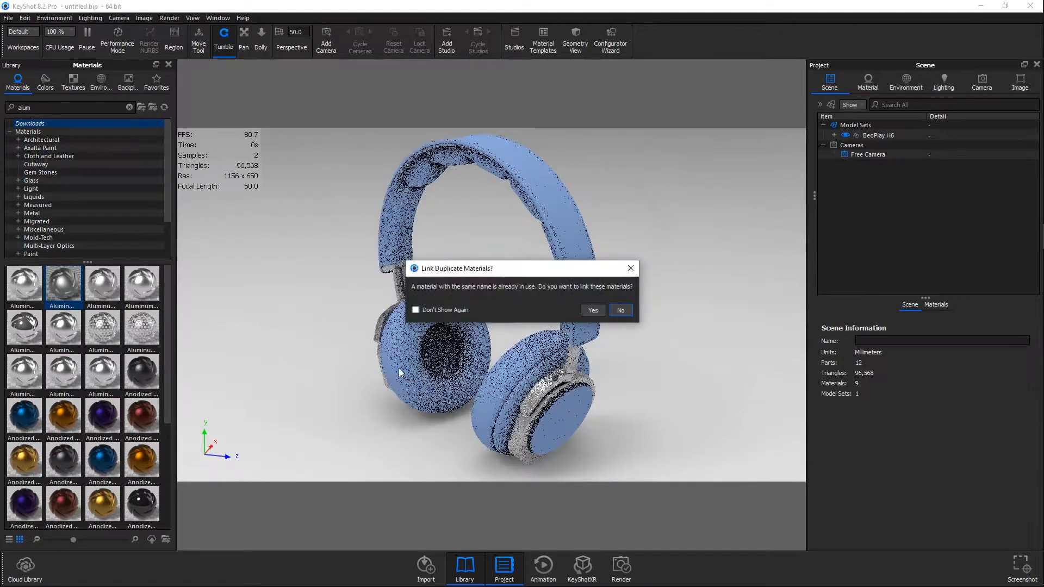
{"action": "left_click", "coordinate": [592, 310]}
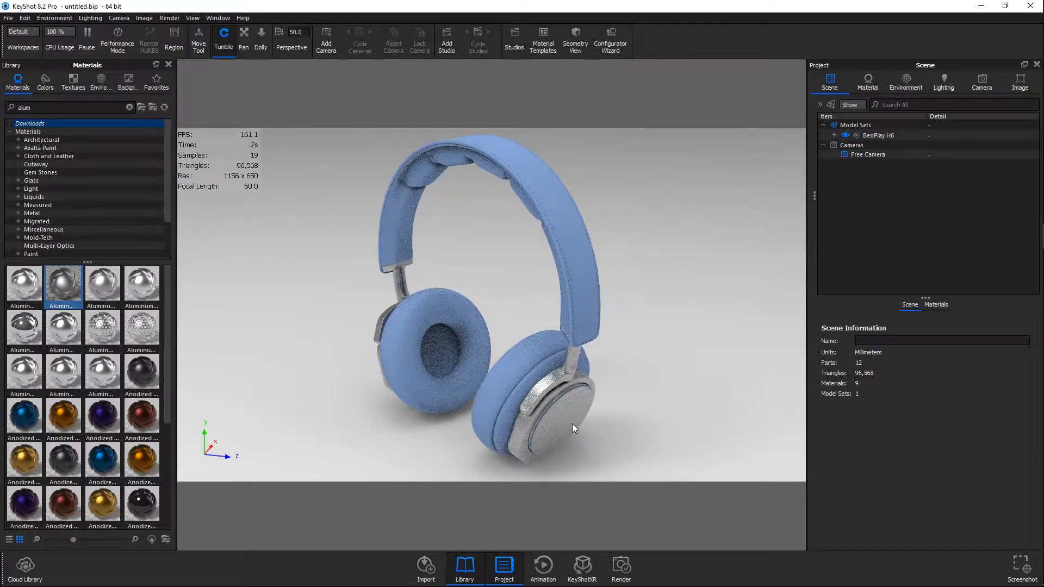
- Paste the brushed aluminum material onto the outer cap of the opposite earcup
{"action": "left_click_drag", "start_coordinate": [333, 339], "coordinate": [437, 412]}
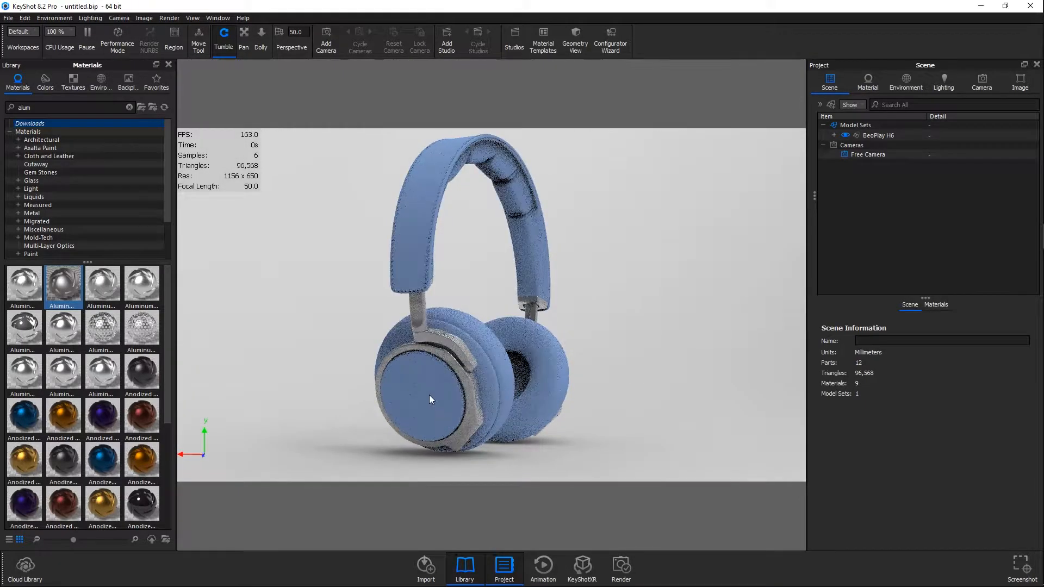
{"action": "right_click", "coordinate": [429, 395], "text": "shift"}
{"action": "scroll", "coordinate": [461, 400], "scroll_direction": "up", "scroll_amount": 3}
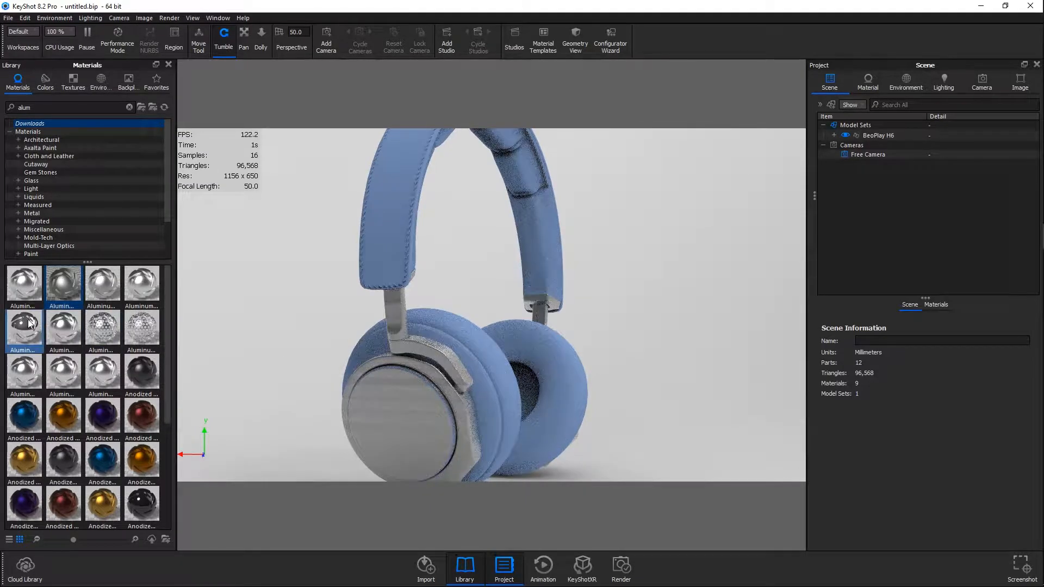
- Apply the Aluminum Polished material to the thin ring around the earcup's outer cap
{"action": "left_click_drag", "start_coordinate": [29, 334], "coordinate": [444, 402]}
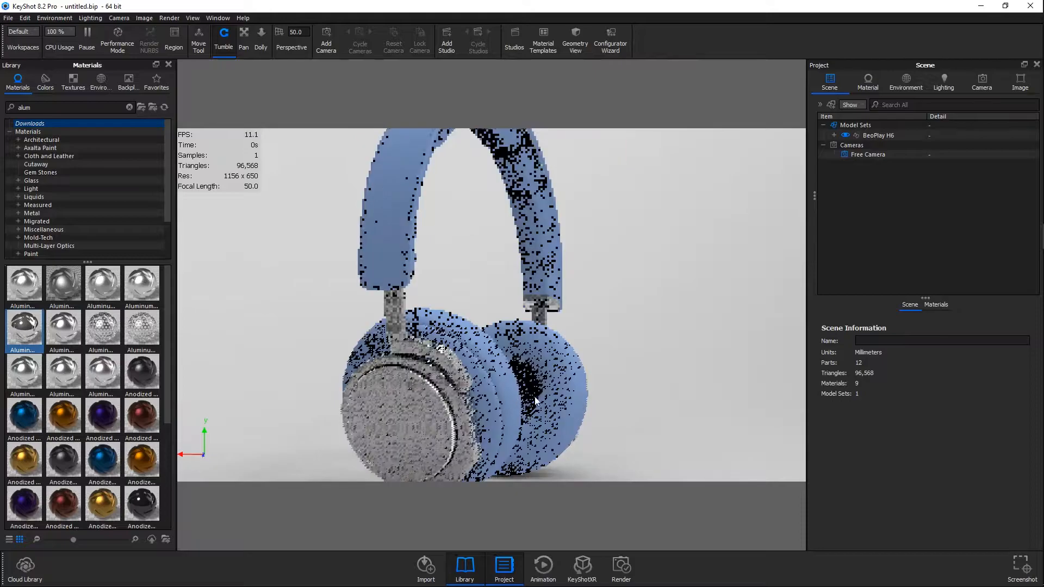
{"action": "left_click_drag", "start_coordinate": [589, 393], "coordinate": [585, 369]}
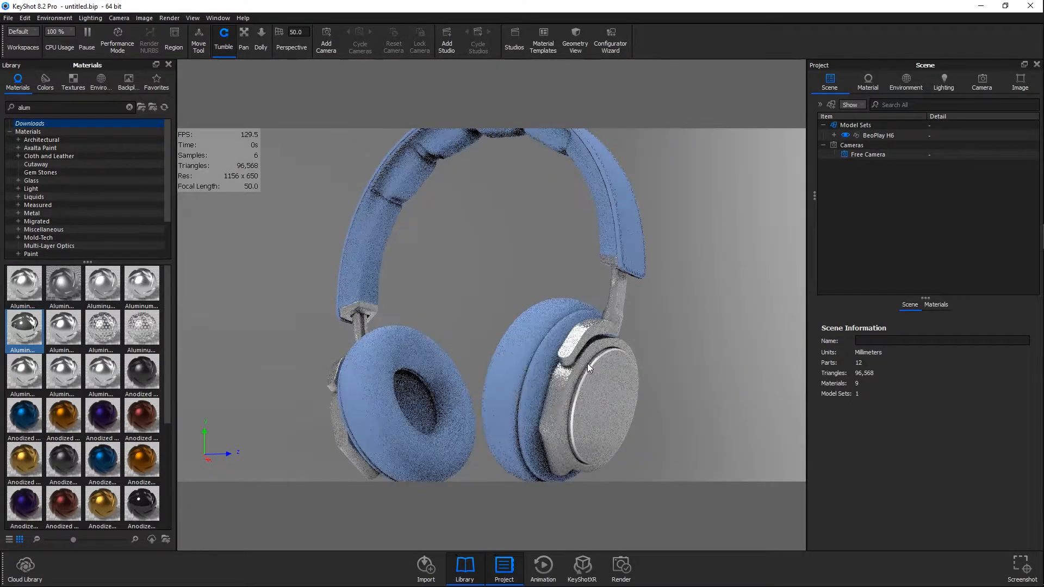
{"action": "left_click_drag", "start_coordinate": [540, 424], "coordinate": [599, 390]}
{"action": "scroll", "coordinate": [471, 373], "scroll_direction": "down", "scroll_amount": 5}
{"action": "left_click_drag", "start_coordinate": [468, 373], "coordinate": [502, 374]}
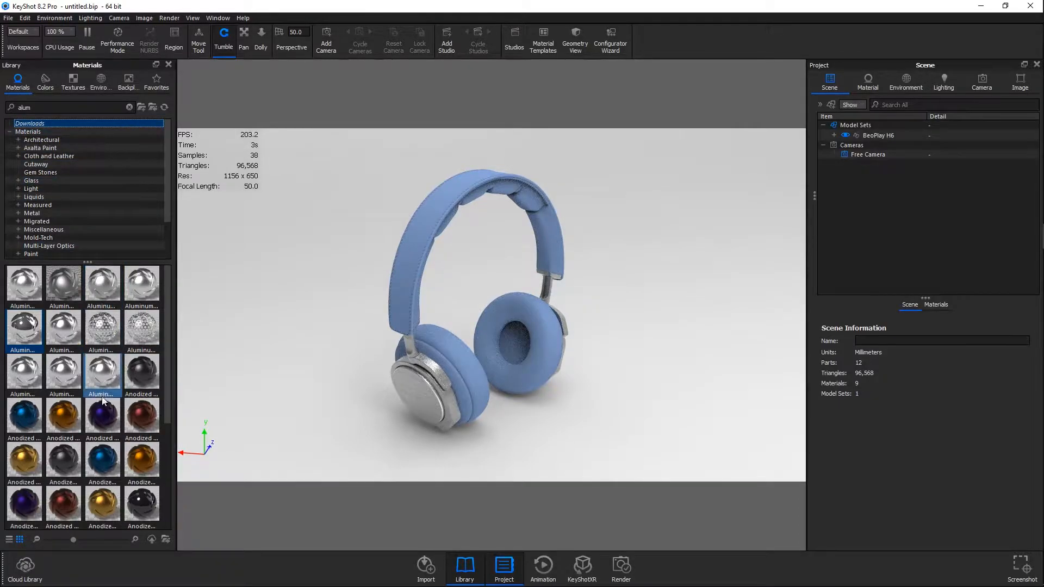
- Clear the material search and apply the Vegetal Nature - 20090 leather to the outer headband and ear cushions
{"action": "left_click", "coordinate": [130, 107]}
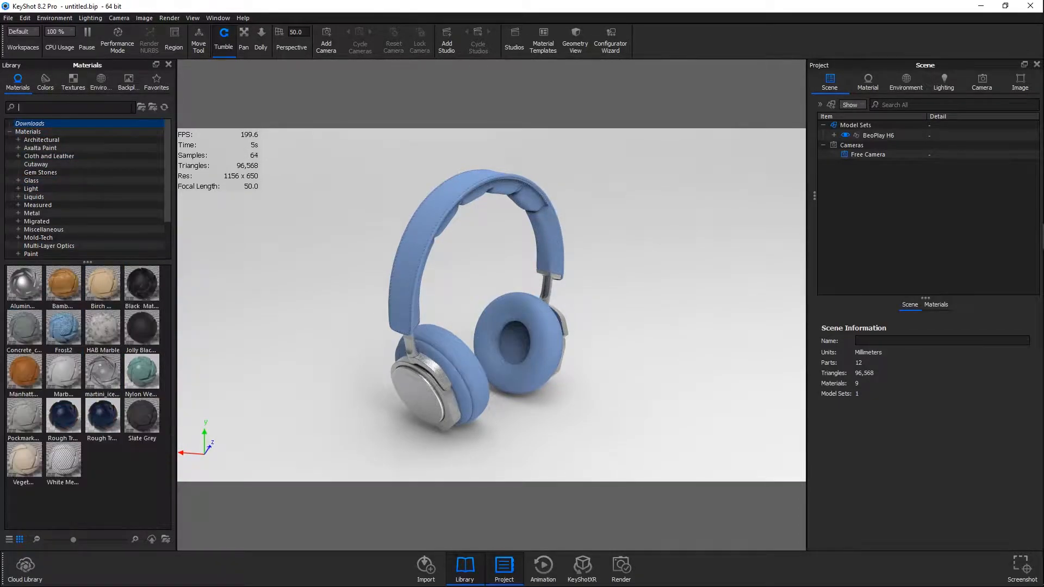
{"action": "left_click_drag", "start_coordinate": [20, 457], "coordinate": [419, 245]}
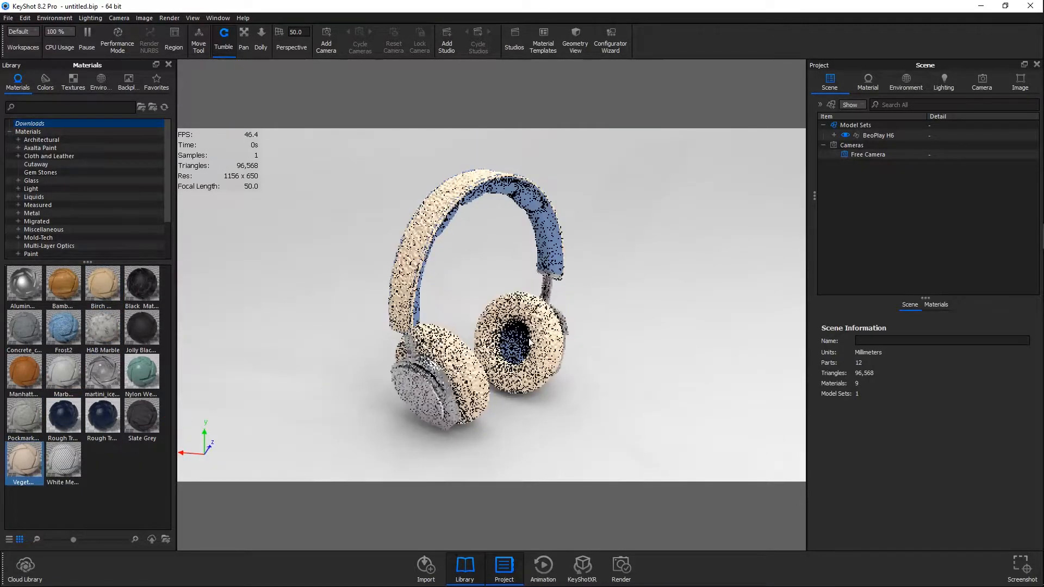
{"action": "scroll", "coordinate": [446, 302], "scroll_direction": "up", "scroll_amount": 3}
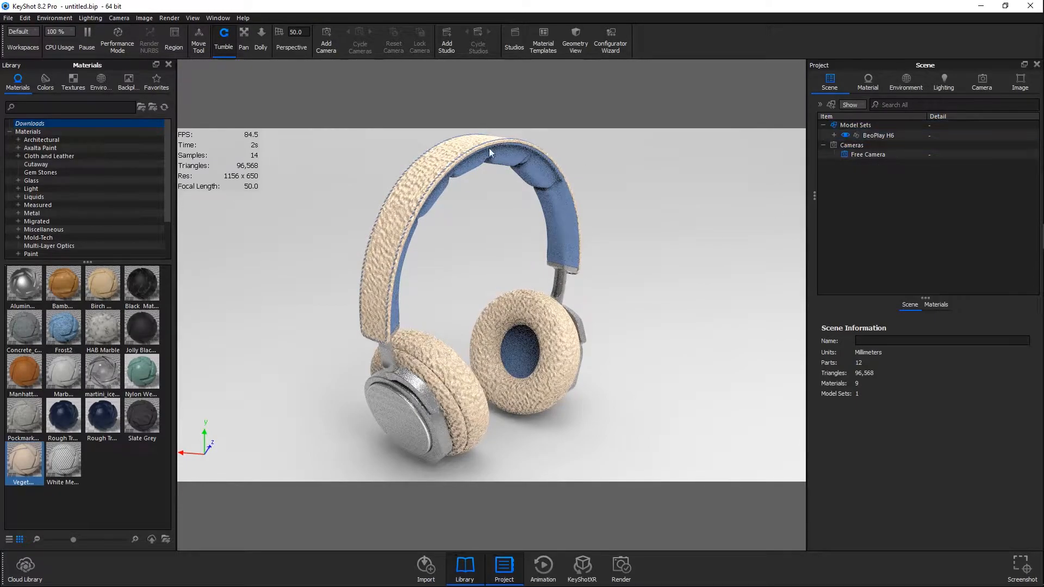
- Edit the headband's leather material and set its texture scale to 0.15 with box mapping
{"action": "left_click", "coordinate": [419, 175]}
{"action": "right_click", "coordinate": [419, 175]}
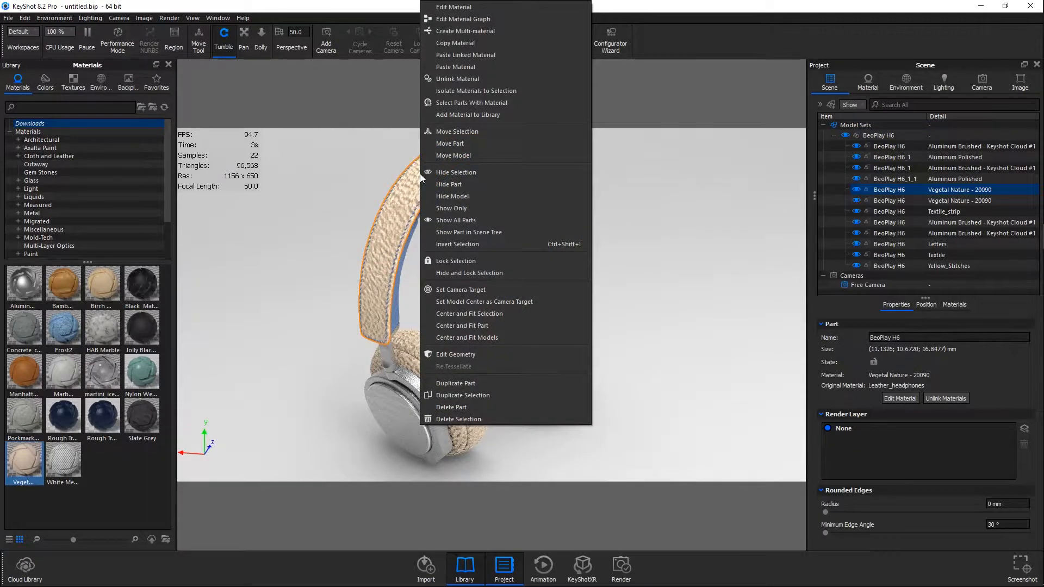
{"action": "left_click", "coordinate": [454, 7]}
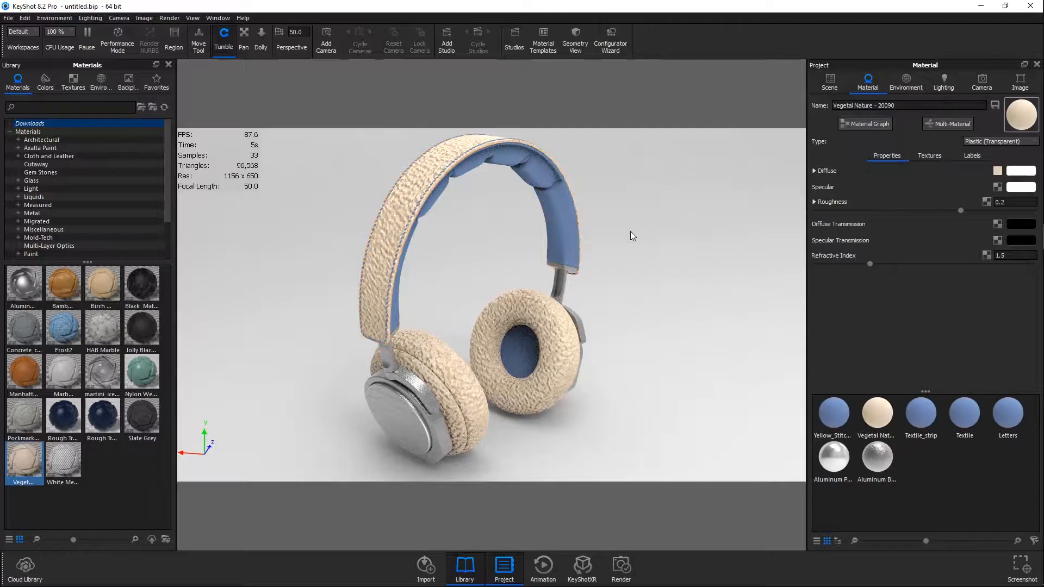
{"action": "left_click", "coordinate": [928, 157]}
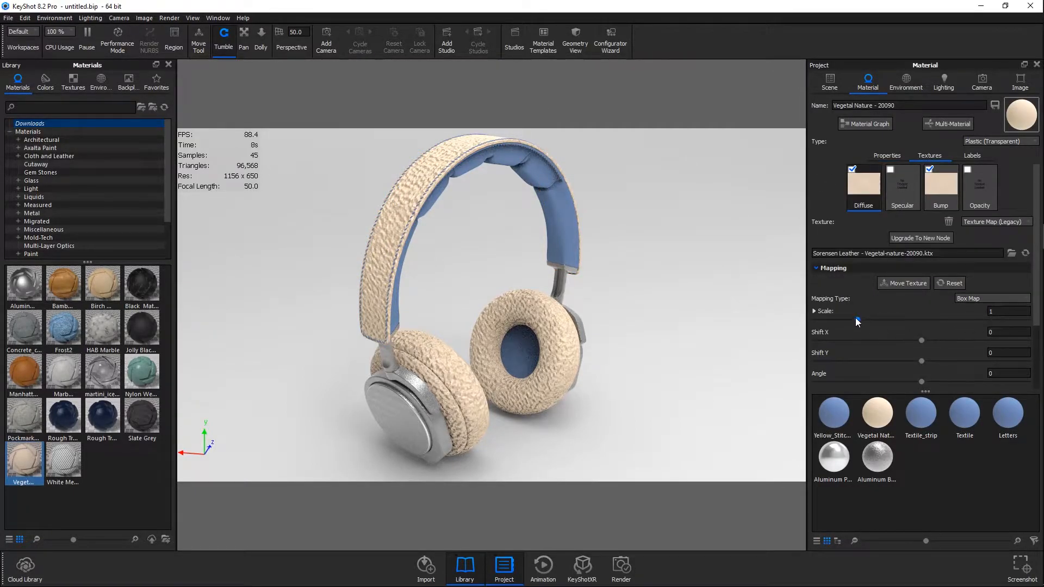
{"action": "double_click", "coordinate": [1001, 311]}
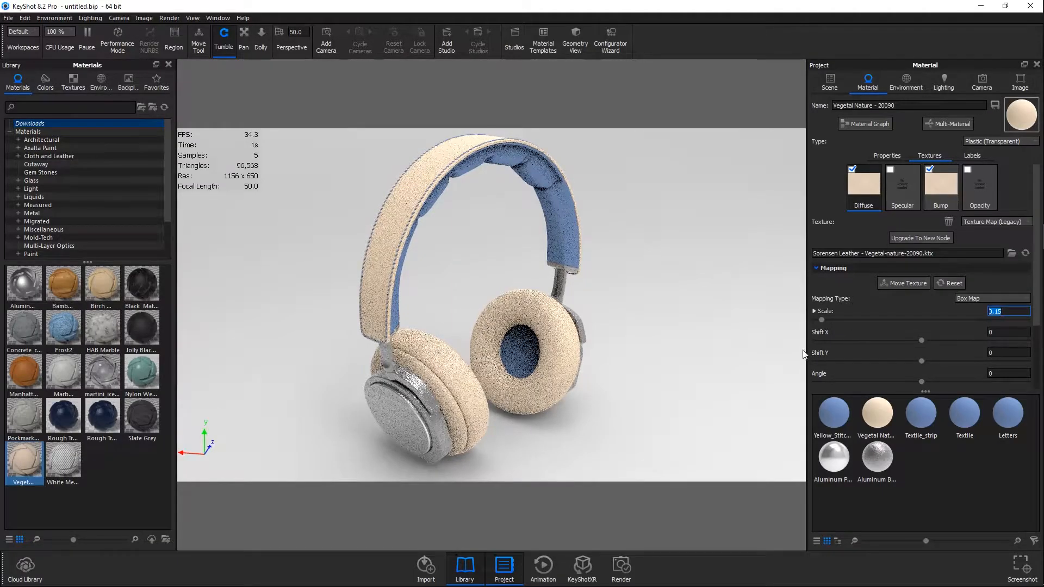
{"action": "left_click_drag", "start_coordinate": [457, 374], "coordinate": [580, 338]}
{"action": "scroll", "coordinate": [458, 268], "scroll_direction": "up", "scroll_amount": 5}
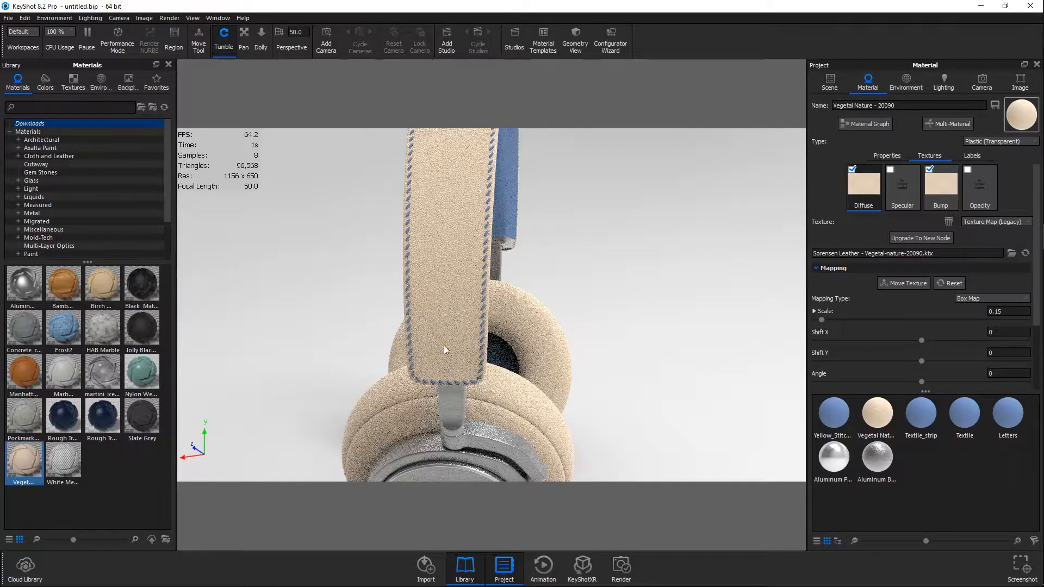
{"action": "left_click_drag", "start_coordinate": [513, 409], "coordinate": [348, 394]}
{"action": "scroll", "coordinate": [402, 364], "scroll_direction": "down", "scroll_amount": 6}
{"action": "left_click_drag", "start_coordinate": [460, 339], "coordinate": [464, 363]}
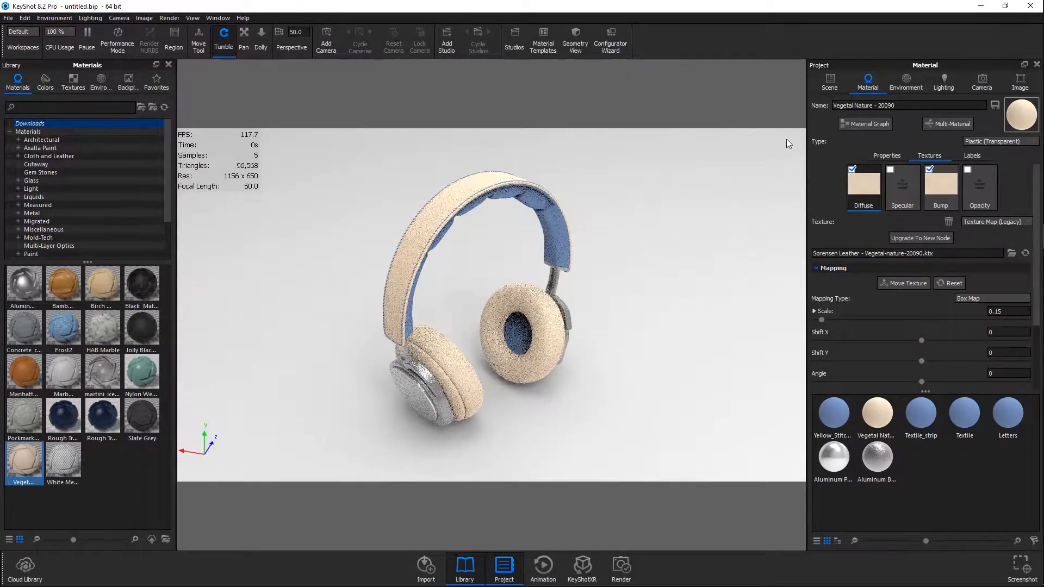
- Isolate the headband's inner padding strip so that only this part is shown
{"action": "left_click_drag", "start_coordinate": [482, 338], "coordinate": [624, 312]}
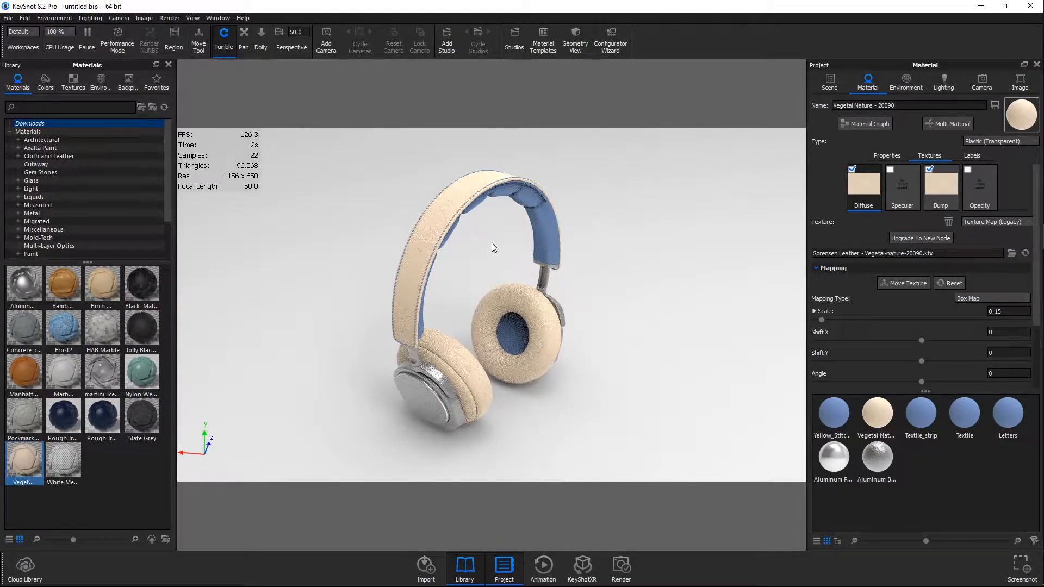
{"action": "scroll", "coordinate": [491, 242], "scroll_direction": "up", "scroll_amount": 6}
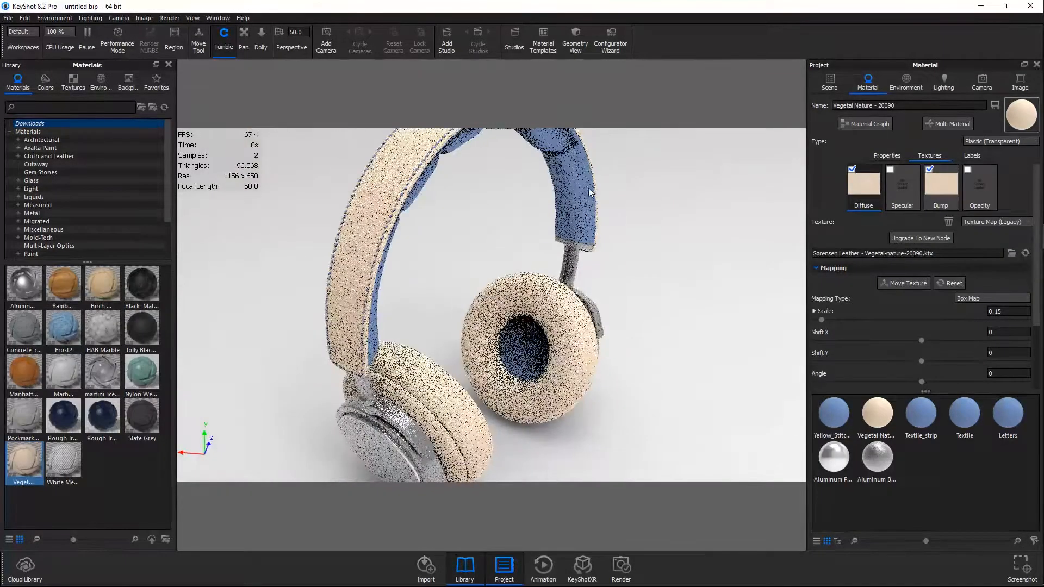
{"action": "middle_click_drag", "start_coordinate": [610, 189], "coordinate": [572, 321]}
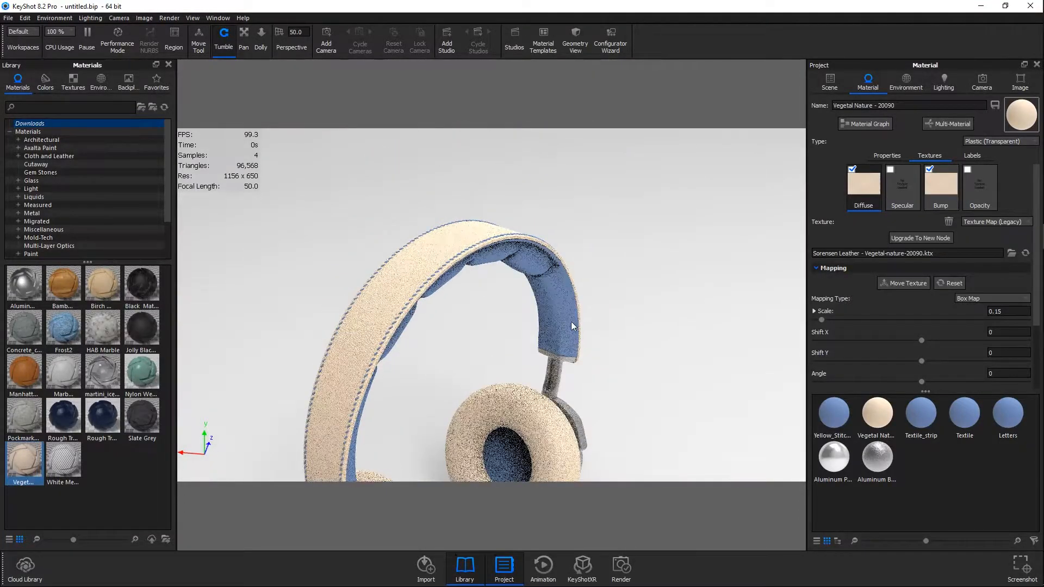
{"action": "right_click", "coordinate": [550, 295]}
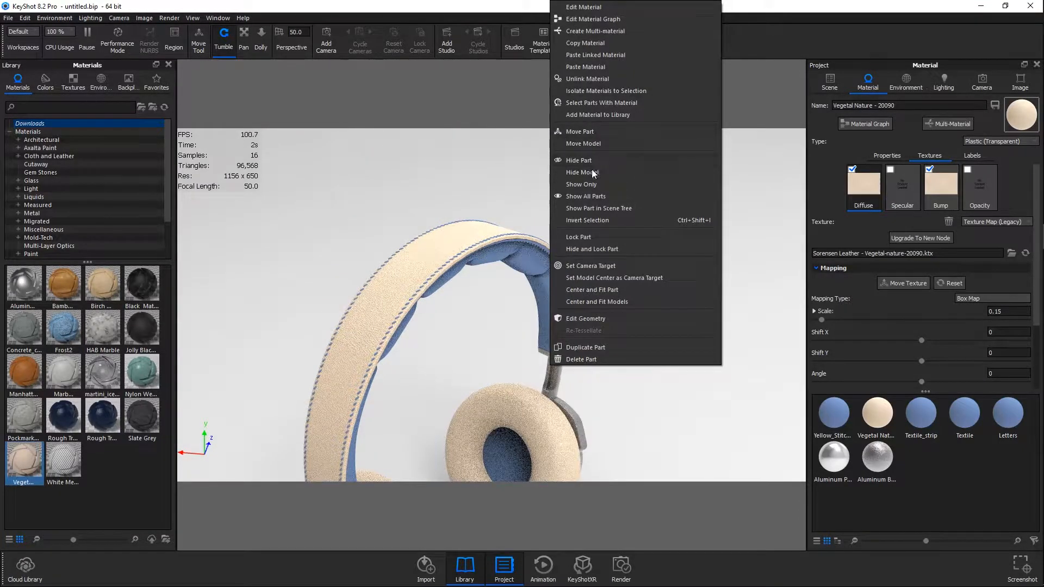
{"action": "left_click", "coordinate": [591, 184]}
{"action": "mouse_move", "coordinate": [566, 305]}
{"action": "left_mouse_down"}
{"action": "mouse_move", "coordinate": [322, 342]}
{"action": "mouse_move", "coordinate": [559, 295]}
{"action": "mouse_move", "coordinate": [552, 314]}
{"action": "left_mouse_up"}
- Open the inner strip's Textile_strip material for editing and set its type to Advanced
{"action": "right_click", "coordinate": [552, 296]}
{"action": "left_click", "coordinate": [579, 9]}
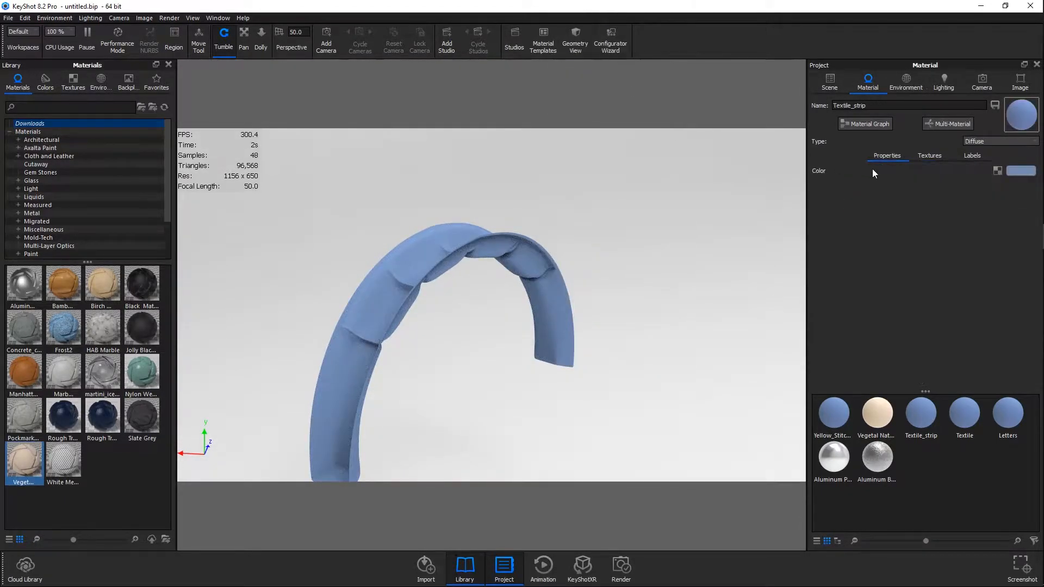
{"action": "left_click", "coordinate": [980, 142]}
{"action": "left_click", "coordinate": [977, 240]}
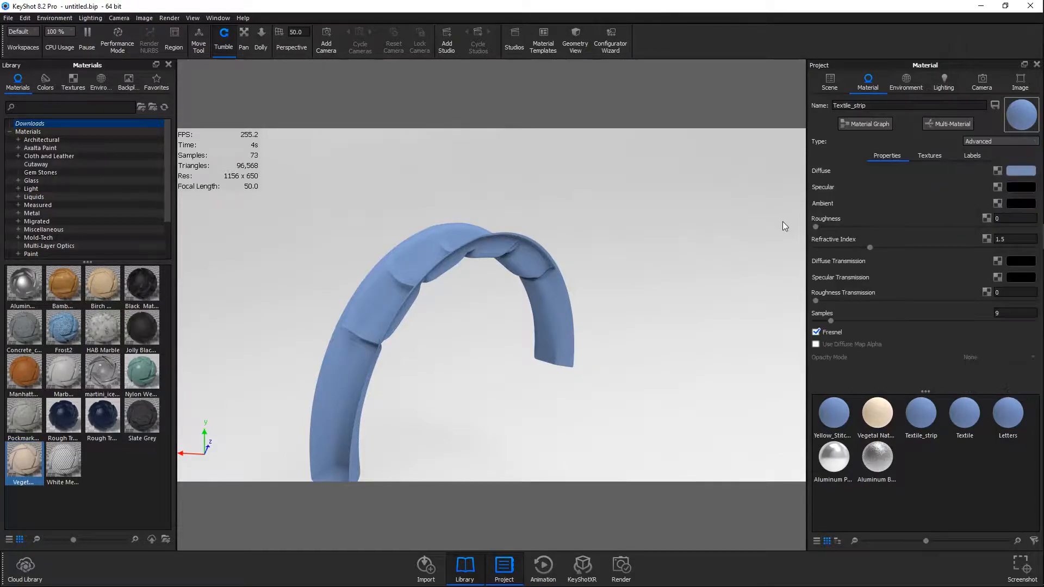
- Add f-1279-c0151.jpg as the diffuse texture and FabricWool002_NRM_1K.jpg as the bump texture of the Textile_strip material
{"action": "left_click", "coordinate": [927, 154]}
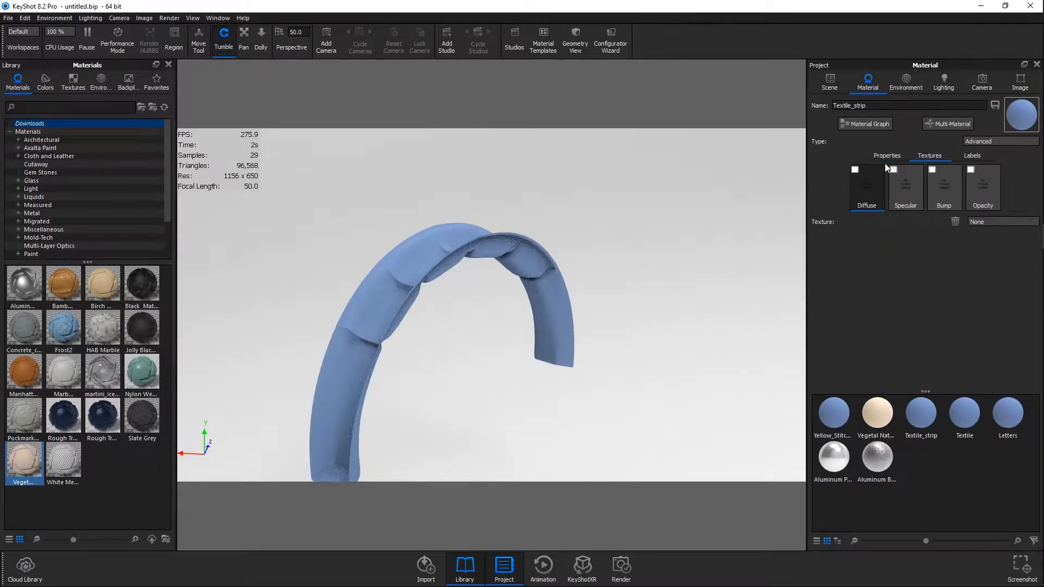
{"action": "left_click", "coordinate": [854, 171]}
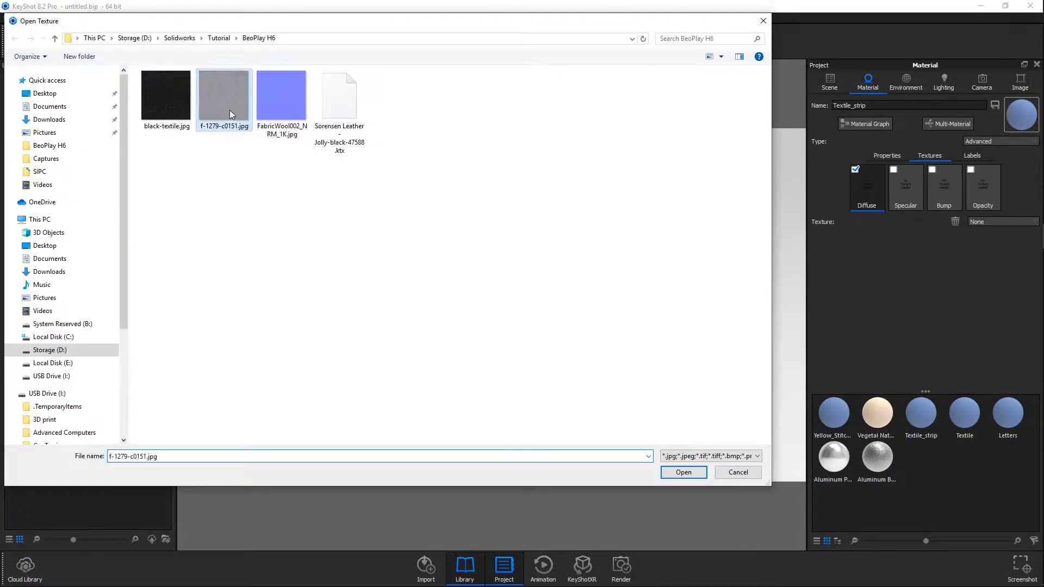
{"action": "double_click", "coordinate": [229, 110]}
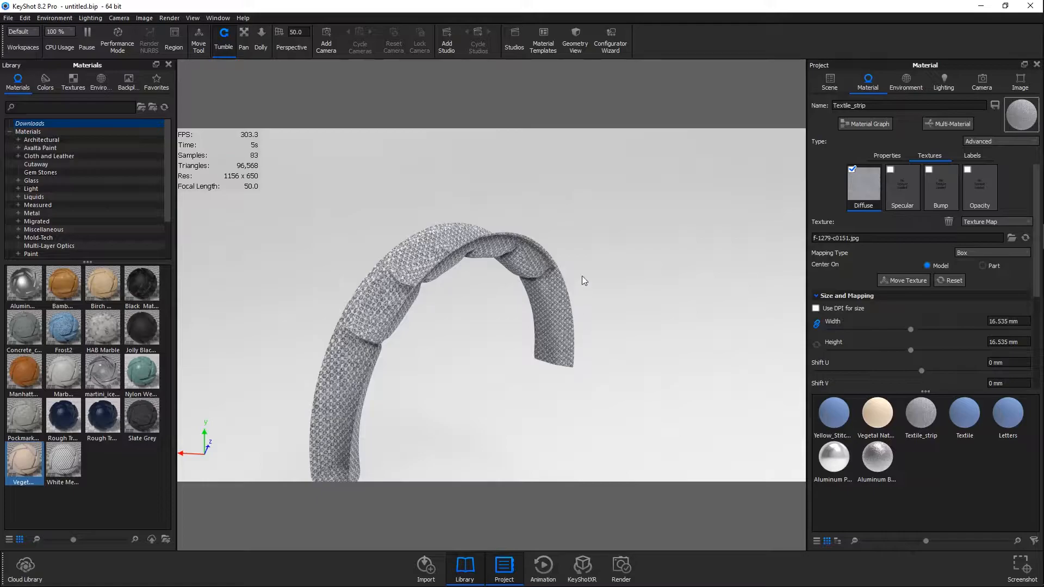
{"action": "left_click", "coordinate": [929, 169]}
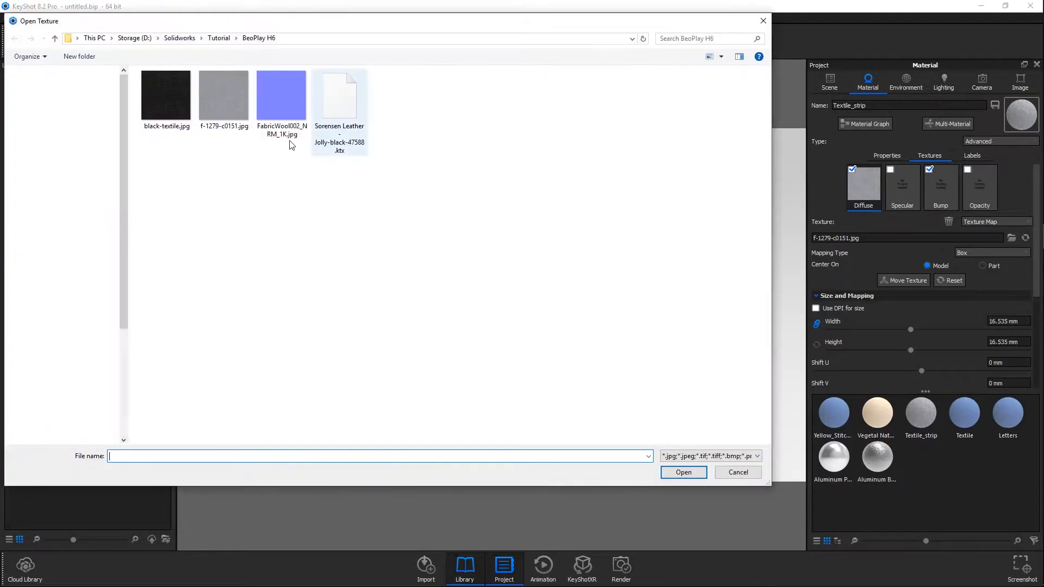
{"action": "double_click", "coordinate": [296, 111]}
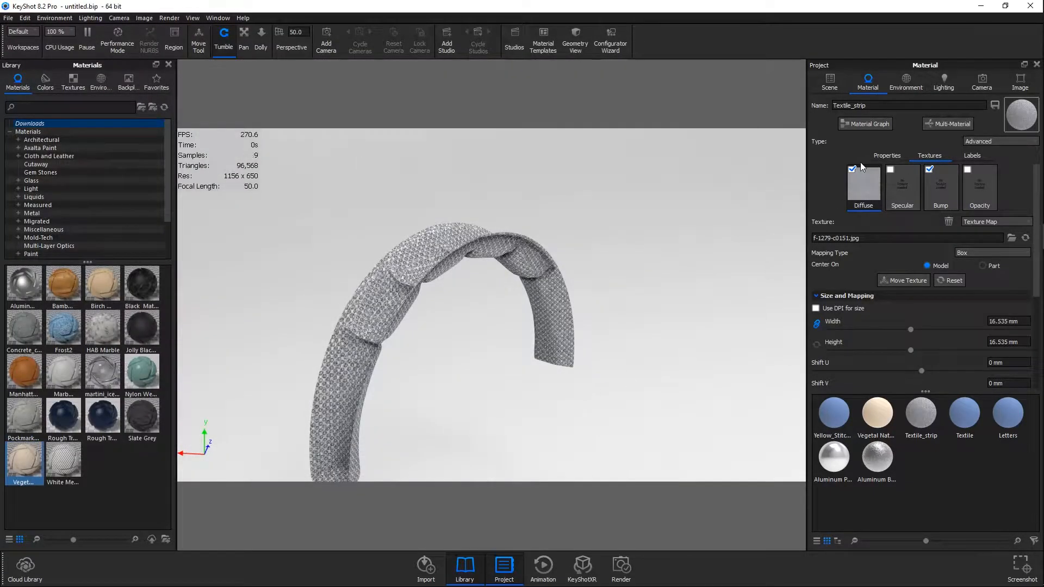
- Open the Textile_strip material graph and space out its two texture map nodes and the Advanced node
{"action": "left_click", "coordinate": [889, 125]}
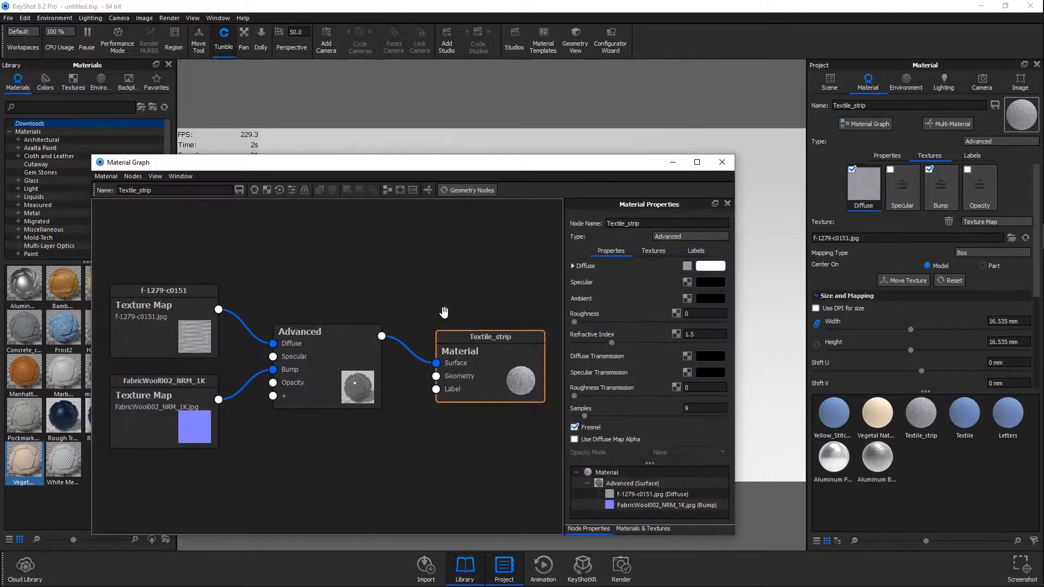
{"action": "mouse_move", "coordinate": [161, 425]}
{"action": "left_mouse_down"}
{"action": "mouse_move", "coordinate": [157, 458]}
{"action": "mouse_move", "coordinate": [158, 436]}
{"action": "left_mouse_up"}
{"action": "left_click_drag", "start_coordinate": [368, 388], "coordinate": [386, 398]}
{"action": "left_click_drag", "start_coordinate": [171, 337], "coordinate": [179, 328]}
{"action": "left_click_drag", "start_coordinate": [170, 419], "coordinate": [178, 417]}
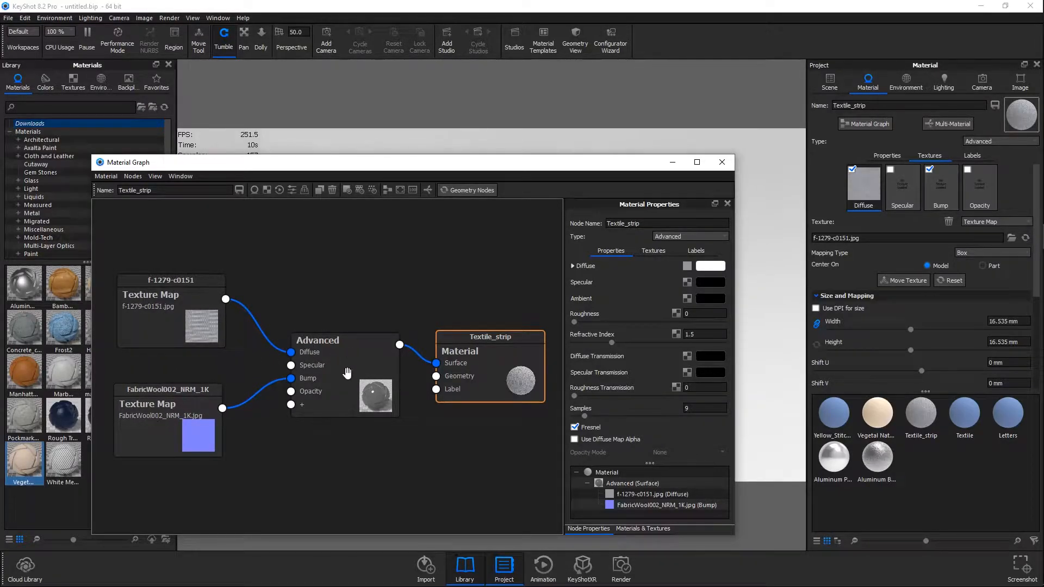
- Preview only the FabricWool002_NRM_1K bump texture node on the strip, keeping the model visible beside the graph
{"action": "left_click_drag", "start_coordinate": [452, 166], "coordinate": [904, 118]}
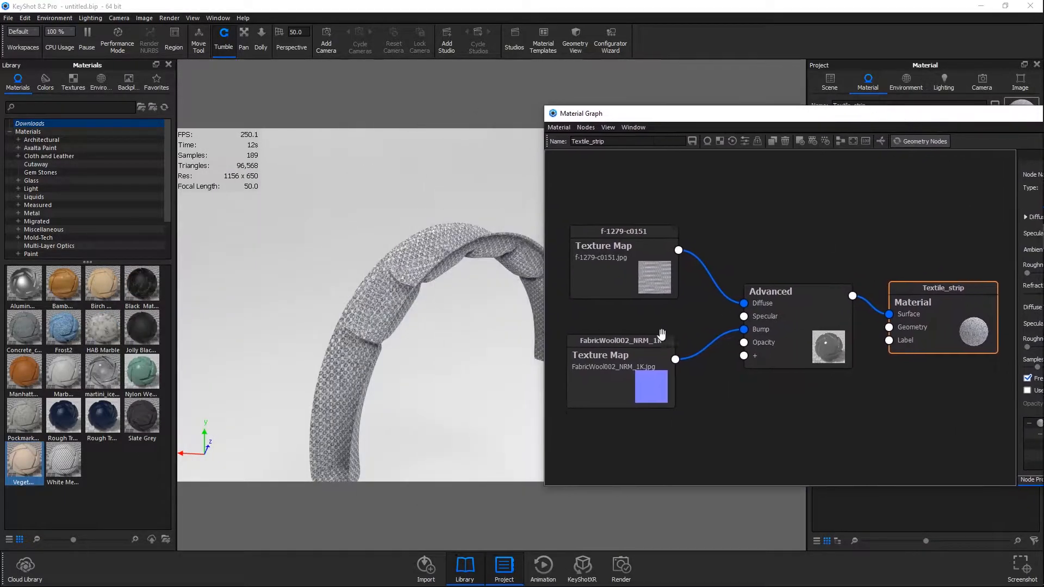
{"action": "left_click", "coordinate": [625, 355]}
{"action": "key", "text": "c"}
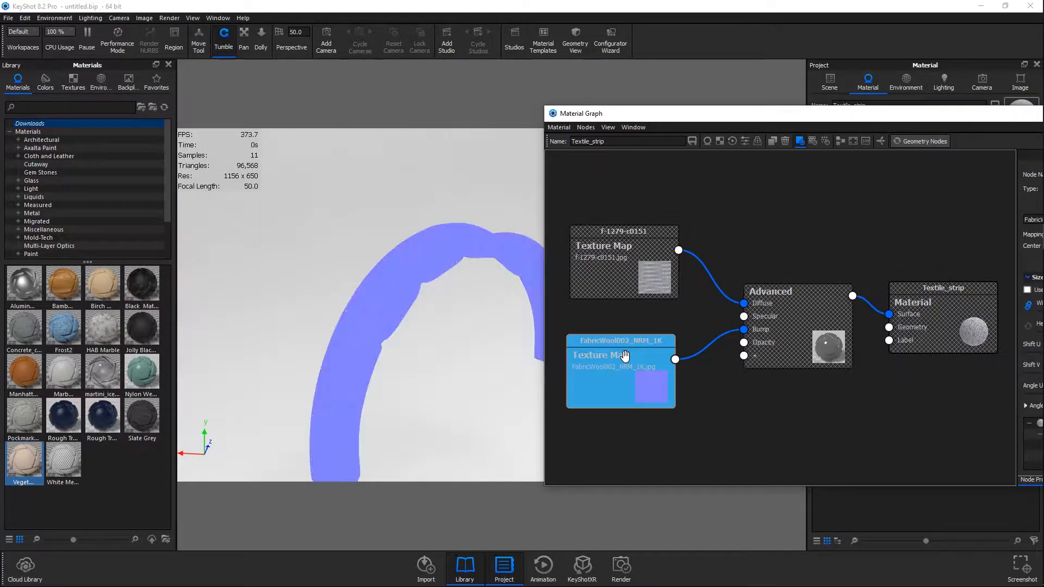
{"action": "scroll", "coordinate": [406, 257], "scroll_direction": "up", "scroll_amount": 3}
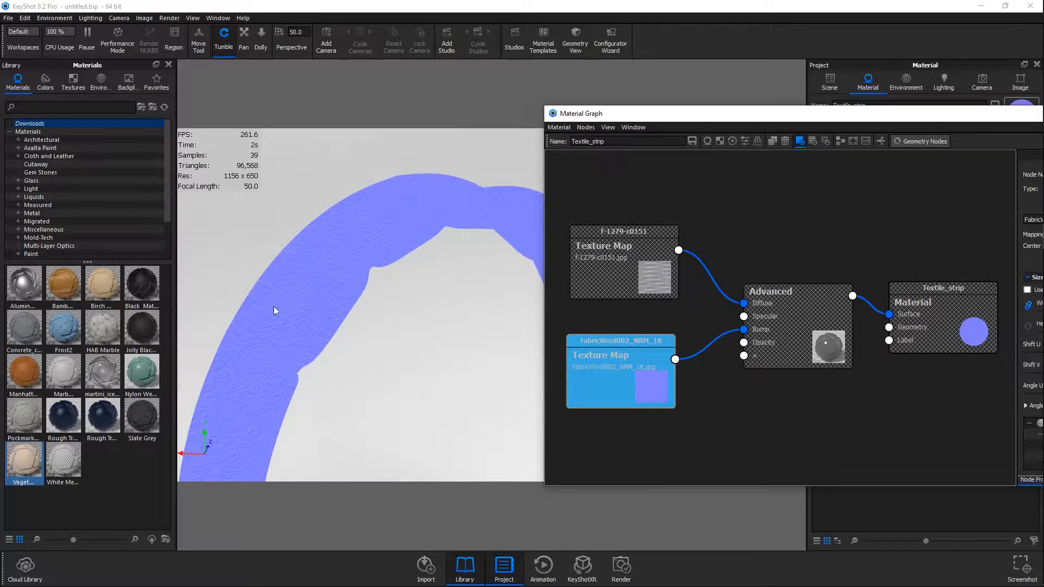
- Set the width of the strip's diffuse texture to 15 mm and close the material graph
{"action": "left_click_drag", "start_coordinate": [710, 122], "coordinate": [384, 456]}
{"action": "mouse_move", "coordinate": [911, 330]}
{"action": "left_mouse_down"}
{"action": "mouse_move", "coordinate": [884, 330]}
{"action": "mouse_move", "coordinate": [906, 330]}
{"action": "left_mouse_up"}
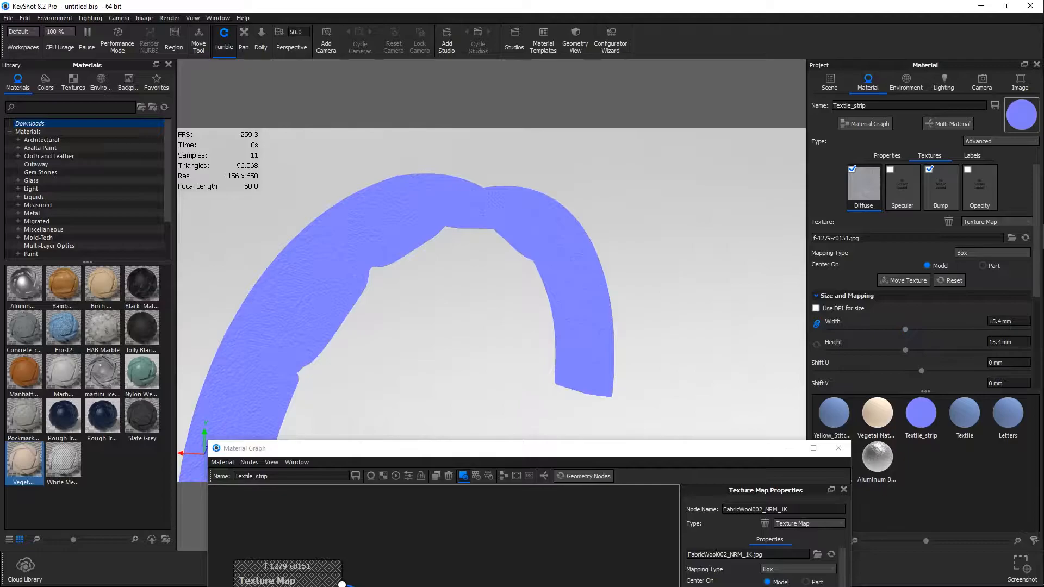
{"action": "double_click", "coordinate": [1018, 320]}
{"action": "left_click_drag", "start_coordinate": [714, 457], "coordinate": [690, 130]}
{"action": "left_click", "coordinate": [817, 120]}
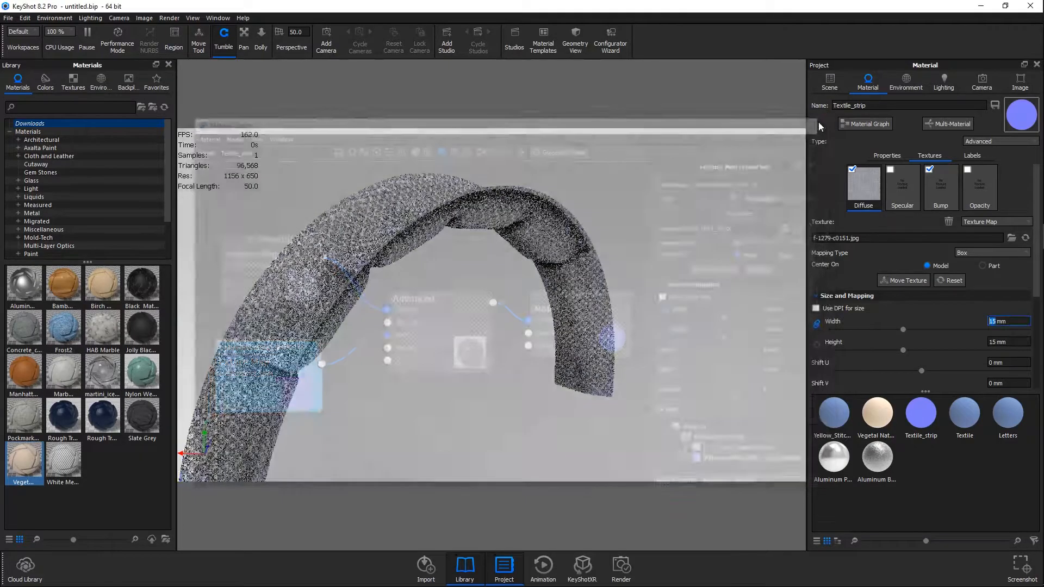
- Show all hidden parts of the headphones again
{"action": "right_click", "coordinate": [654, 247]}
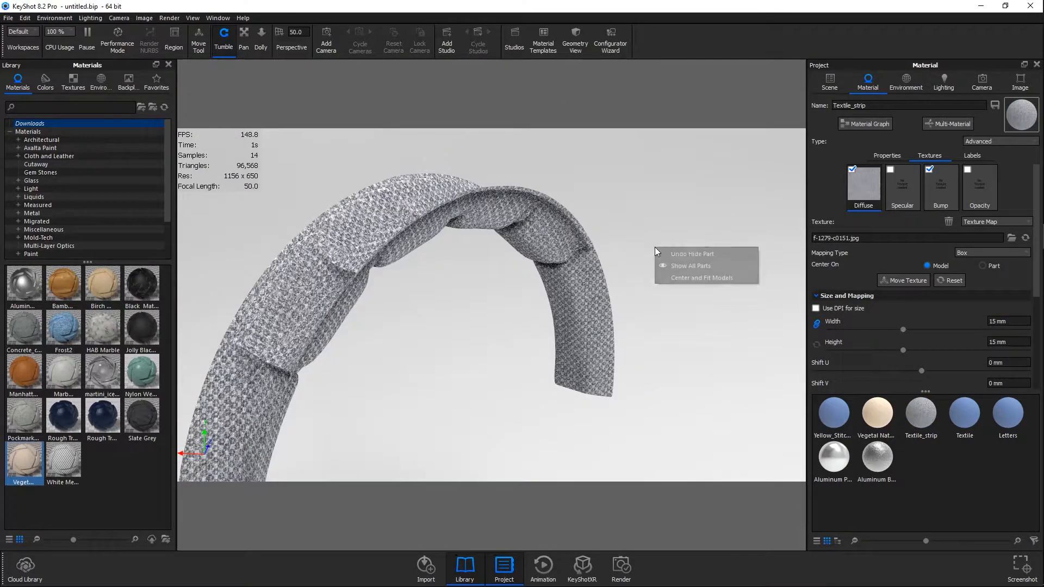
{"action": "left_click", "coordinate": [676, 267]}
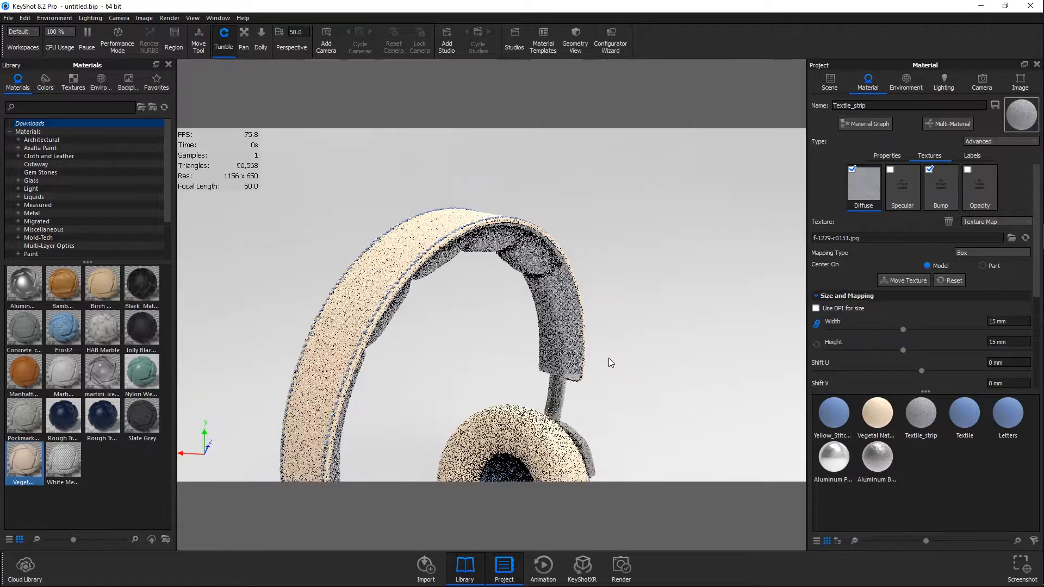
{"action": "left_click_drag", "start_coordinate": [608, 358], "coordinate": [570, 337]}
- Edit the inner strip's Textile_strip material and set its diffuse texture width to 11 mm
{"action": "right_click", "coordinate": [573, 313]}
{"action": "left_click", "coordinate": [607, 7]}
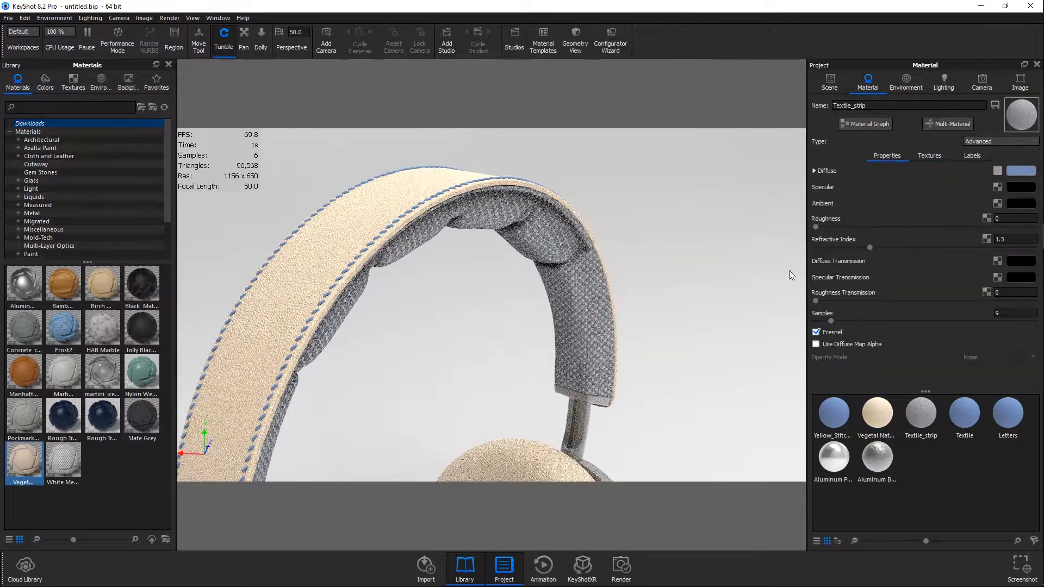
{"action": "left_click", "coordinate": [929, 156]}
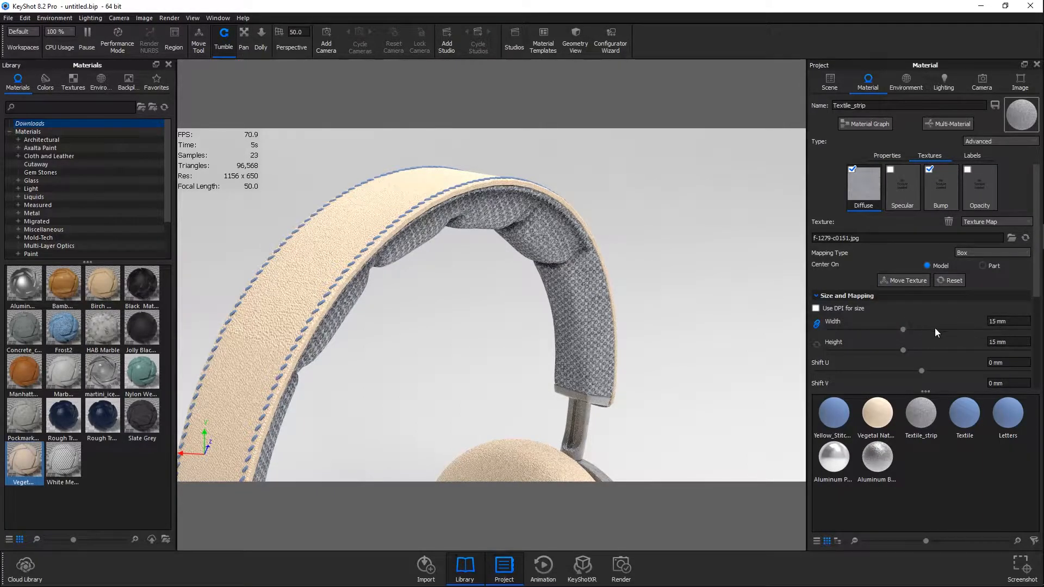
{"action": "left_click_drag", "start_coordinate": [901, 329], "coordinate": [889, 330]}
{"action": "left_click", "coordinate": [1001, 321]}
{"action": "type", "text": "11"}
{"action": "key", "text": "Return"}
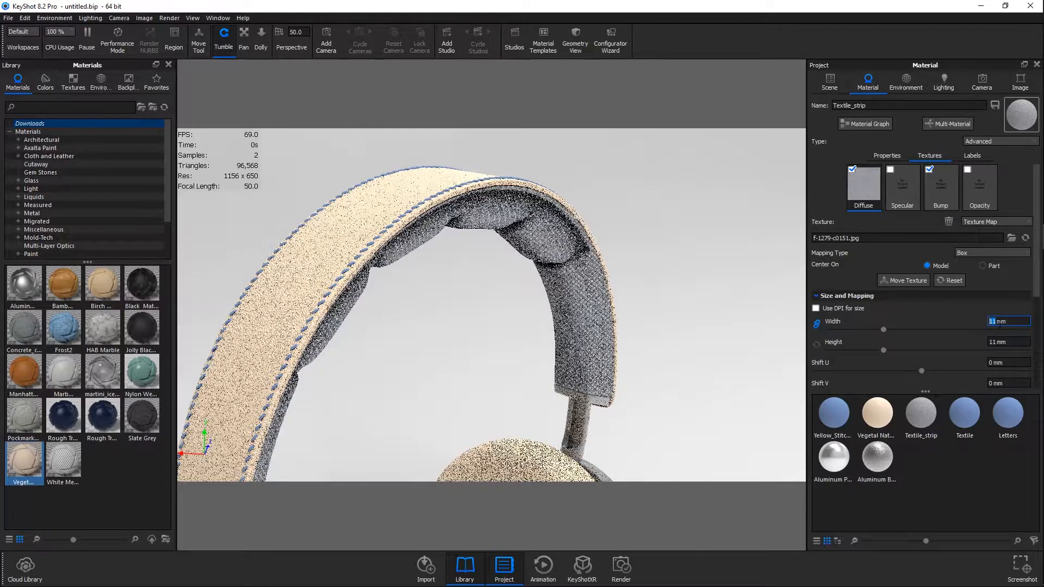
- Apply the Textile_strip material to the fabric surface inside the ear cup
{"action": "scroll", "coordinate": [654, 306], "scroll_direction": "down", "scroll_amount": 5}
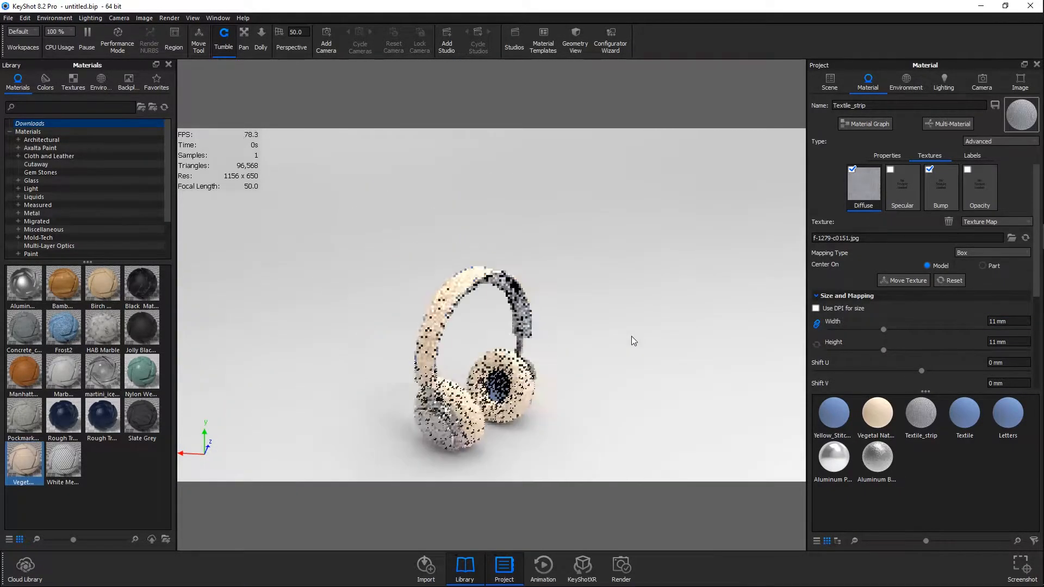
{"action": "scroll", "coordinate": [631, 336], "scroll_direction": "up", "scroll_amount": 8}
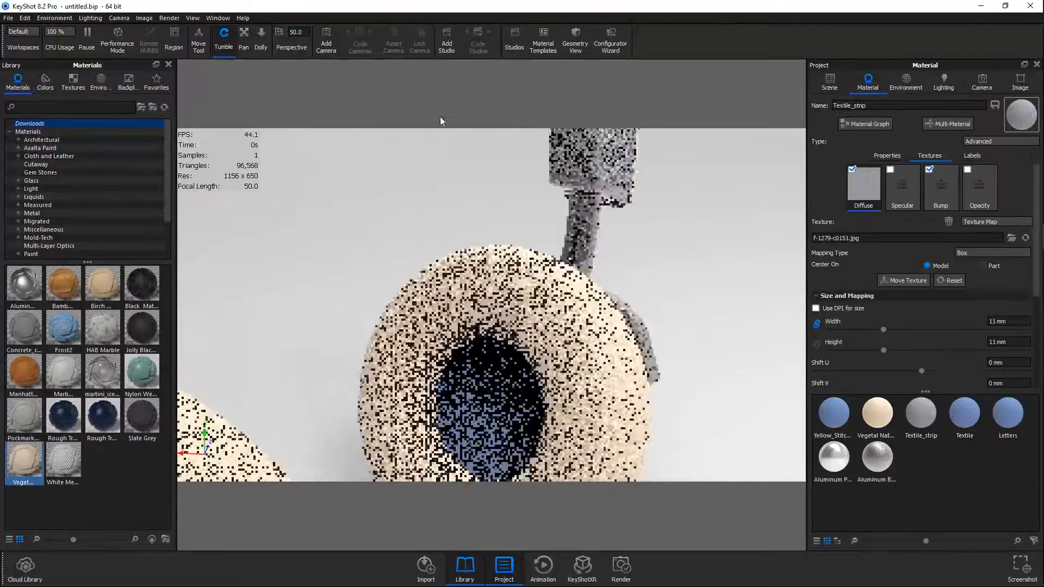
{"action": "left_click_drag", "start_coordinate": [439, 116], "coordinate": [502, 243]}
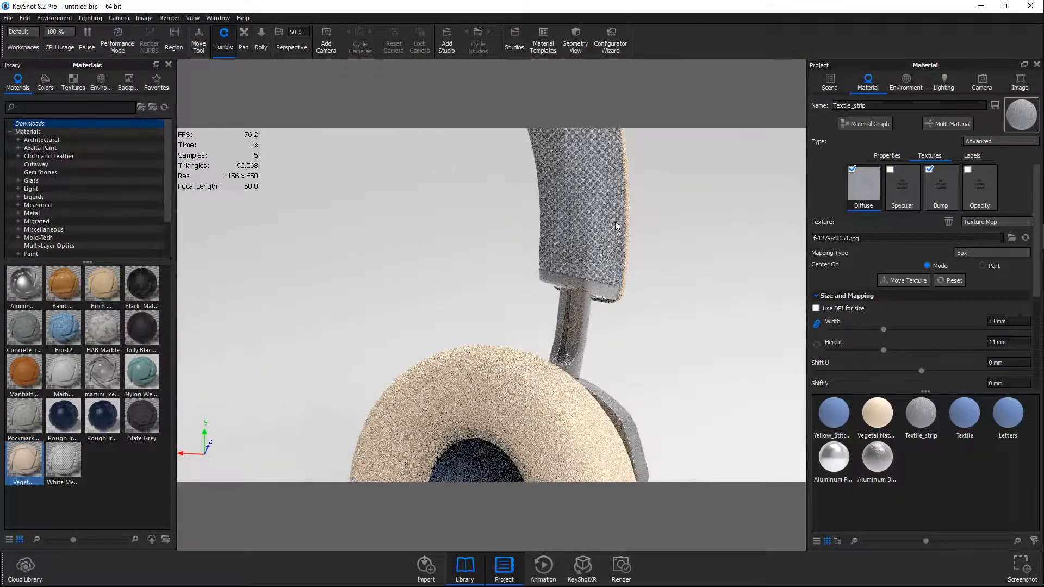
{"action": "left_click_drag", "start_coordinate": [495, 435], "coordinate": [509, 256]}
{"action": "right_click", "coordinate": [525, 266], "text": "shift"}
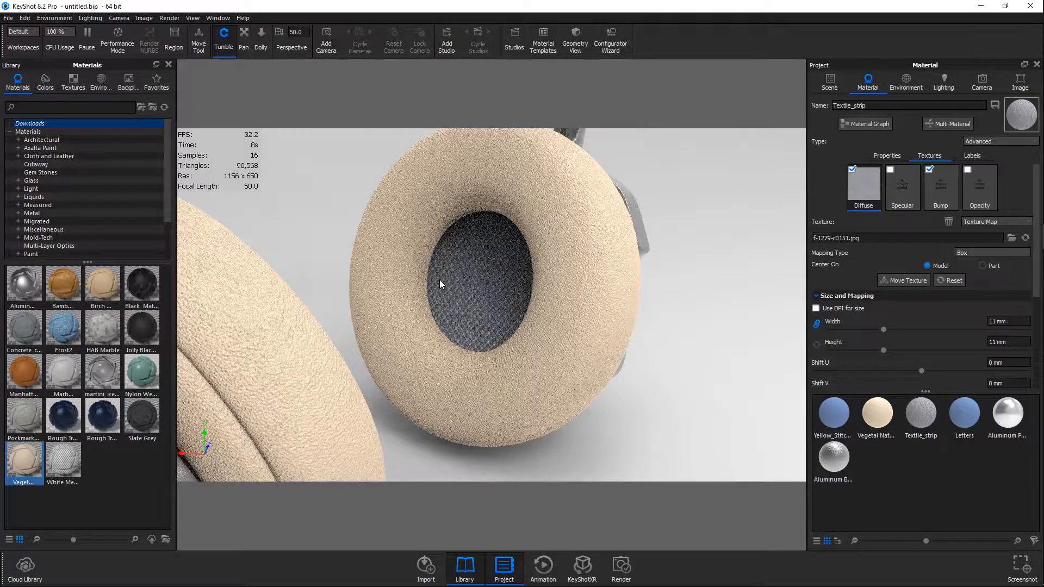
- Edit the Letters material, change its color to dark grey and store that color as a swatch
{"action": "scroll", "coordinate": [478, 284], "scroll_direction": "up", "scroll_amount": 5}
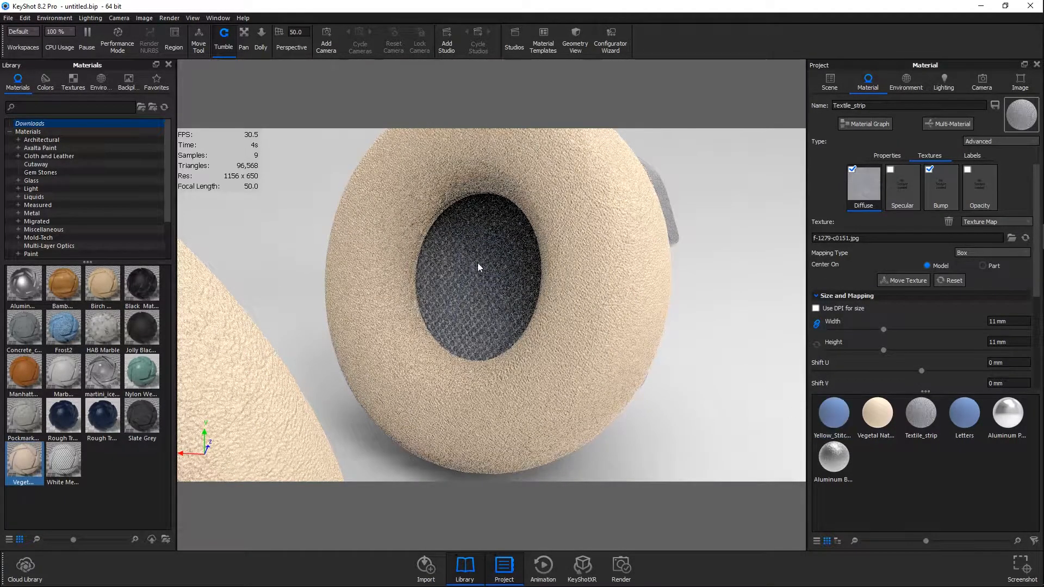
{"action": "right_click", "coordinate": [970, 416]}
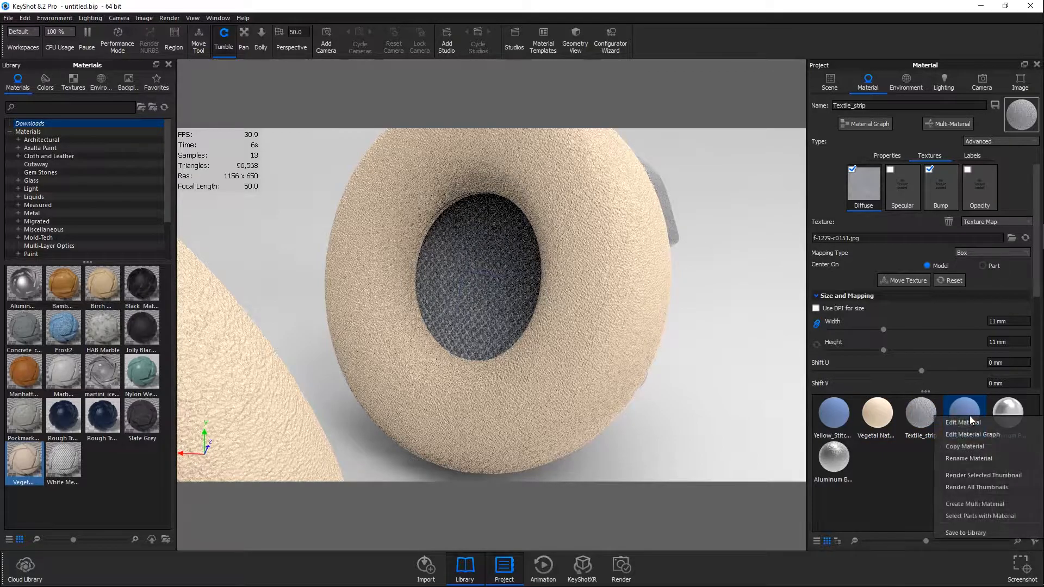
{"action": "left_click", "coordinate": [973, 422]}
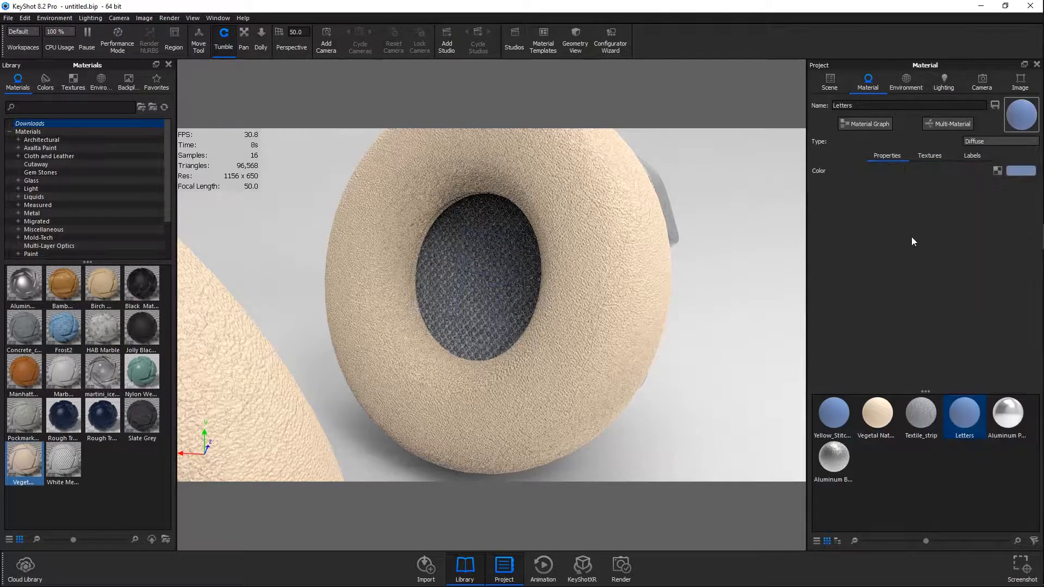
{"action": "left_click", "coordinate": [1018, 172]}
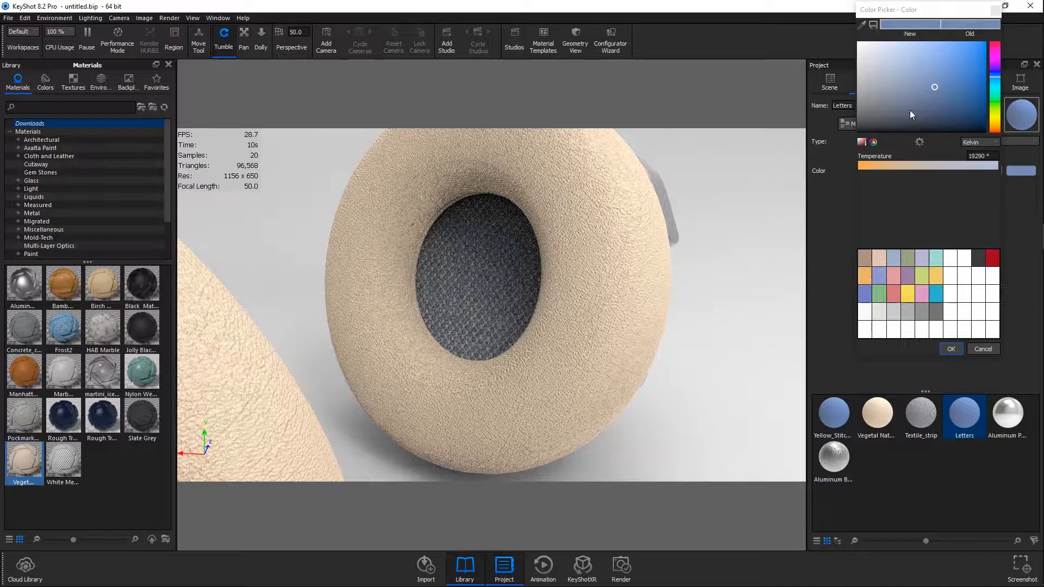
{"action": "left_click_drag", "start_coordinate": [856, 98], "coordinate": [851, 124]}
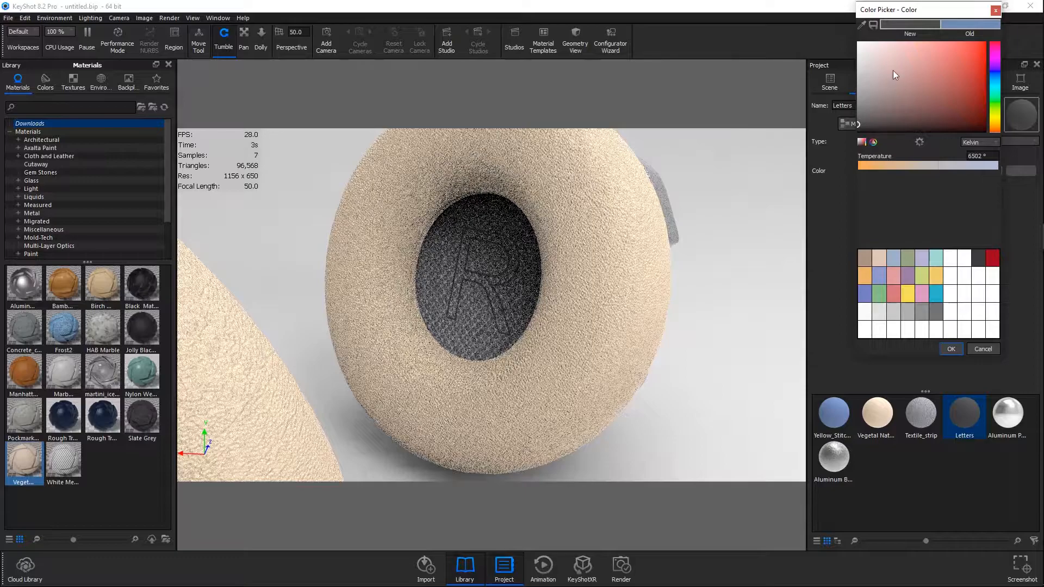
{"action": "left_click_drag", "start_coordinate": [914, 30], "coordinate": [969, 260]}
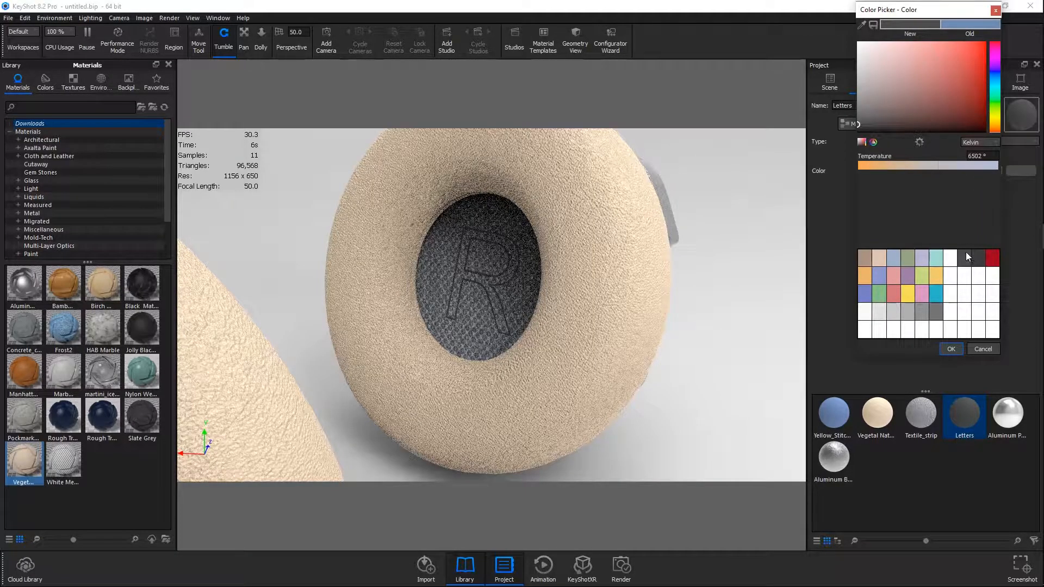
{"action": "left_click", "coordinate": [951, 348]}
- Examine the ear cup interiors, the headband and its stitching from several angles and distances
{"action": "scroll", "coordinate": [574, 323], "scroll_direction": "down", "scroll_amount": 10}
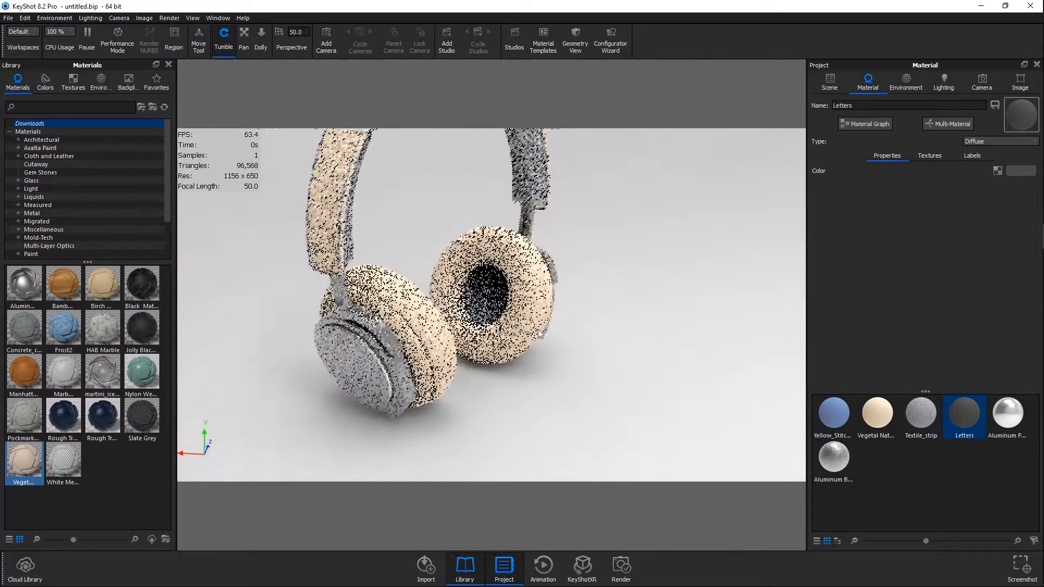
{"action": "left_click_drag", "start_coordinate": [548, 295], "coordinate": [286, 332]}
{"action": "left_click_drag", "start_coordinate": [459, 305], "coordinate": [380, 291]}
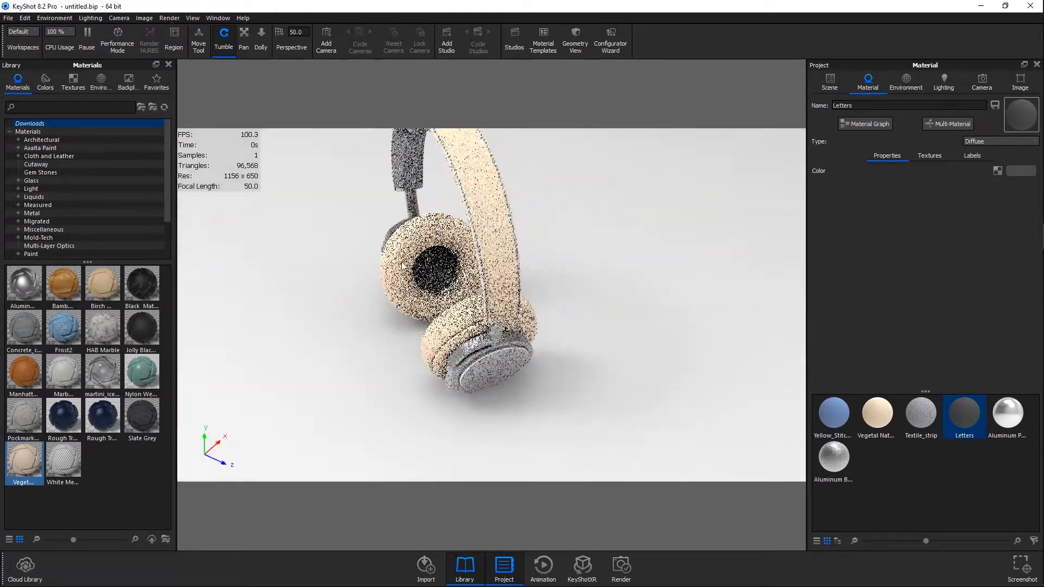
{"action": "scroll", "coordinate": [420, 244], "scroll_direction": "up", "scroll_amount": 6}
{"action": "middle_click_drag", "start_coordinate": [419, 245], "coordinate": [471, 302]}
{"action": "scroll", "coordinate": [471, 302], "scroll_direction": "up", "scroll_amount": 5}
{"action": "left_click_drag", "start_coordinate": [435, 362], "coordinate": [445, 240]}
{"action": "scroll", "coordinate": [444, 312], "scroll_direction": "down", "scroll_amount": 10}
{"action": "scroll", "coordinate": [465, 322], "scroll_direction": "up", "scroll_amount": 6}
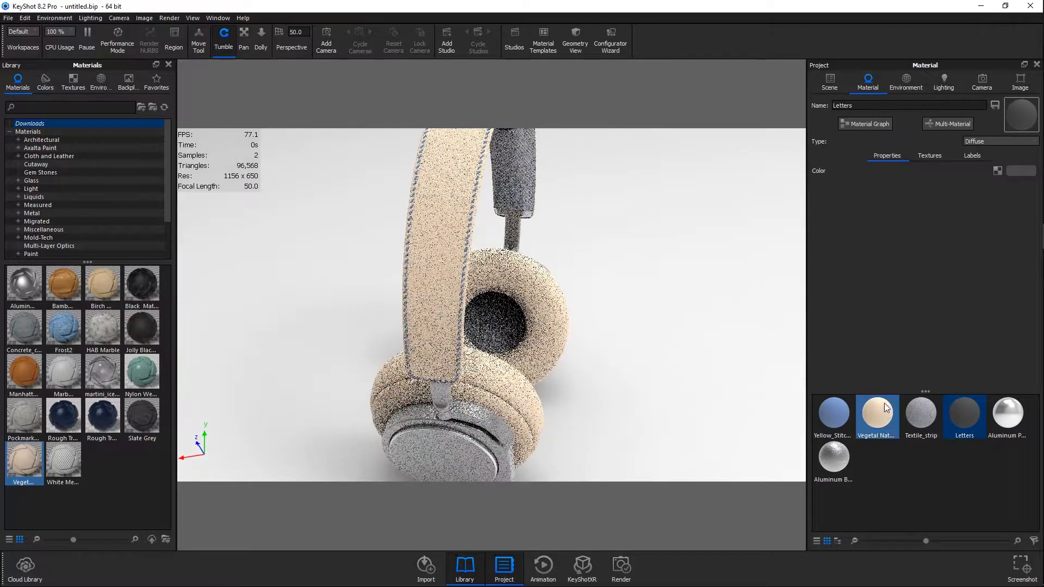
- Edit the Yellow_Stitches material and change its color to a near-white grey
{"action": "right_click", "coordinate": [829, 416]}
{"action": "left_click", "coordinate": [849, 423]}
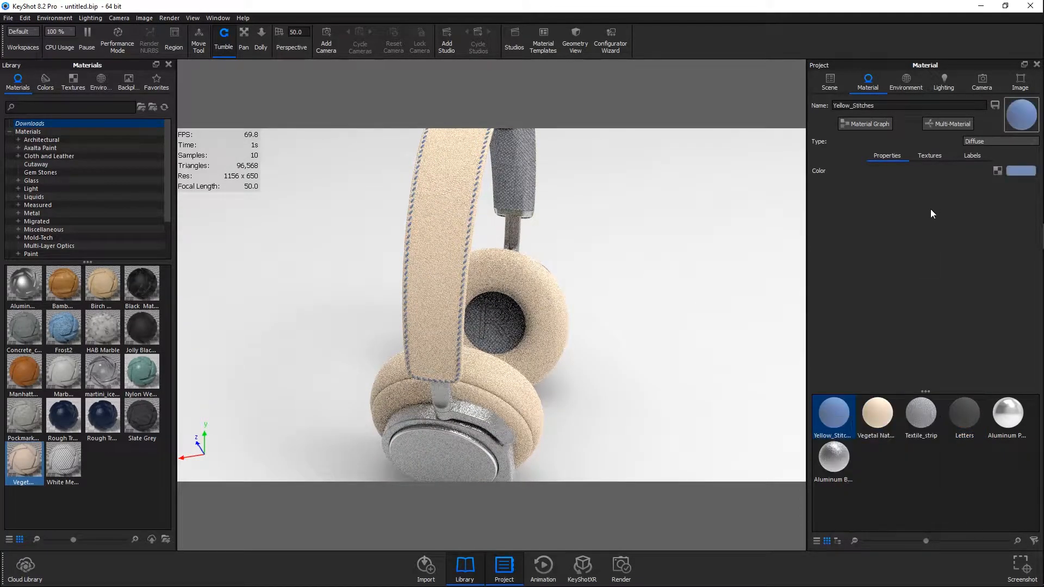
{"action": "left_click", "coordinate": [1013, 171]}
{"action": "mouse_move", "coordinate": [888, 54]}
{"action": "left_mouse_down"}
{"action": "mouse_move", "coordinate": [870, 49]}
{"action": "mouse_move", "coordinate": [851, 64]}
{"action": "left_mouse_up"}
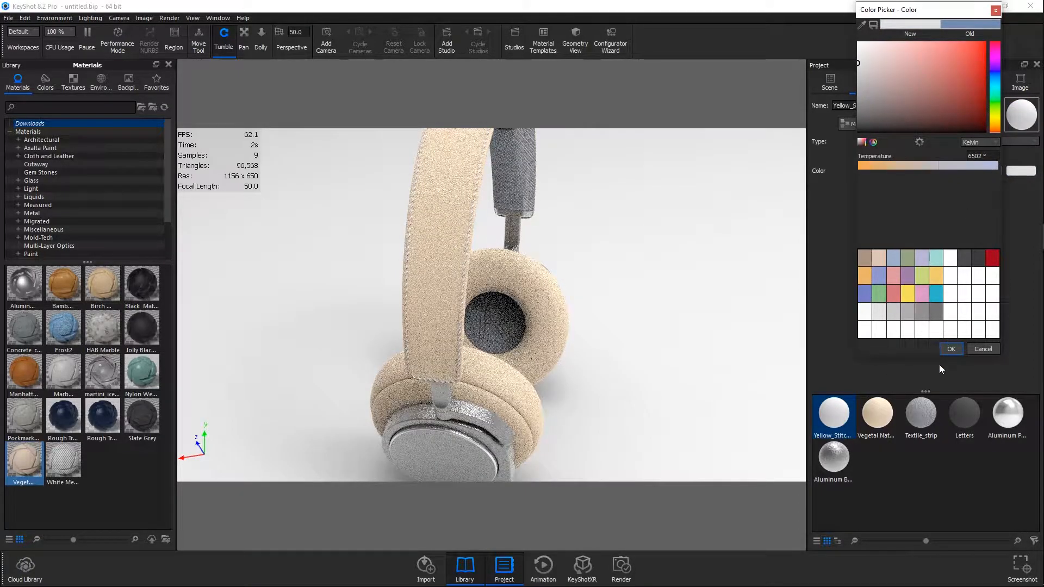
{"action": "left_click", "coordinate": [951, 349]}
- Open the material graph of the Vegetal Nature leather on the headband and spread its nodes apart
{"action": "left_click_drag", "start_coordinate": [530, 383], "coordinate": [432, 361]}
{"action": "scroll", "coordinate": [432, 361], "scroll_direction": "down", "scroll_amount": 3}
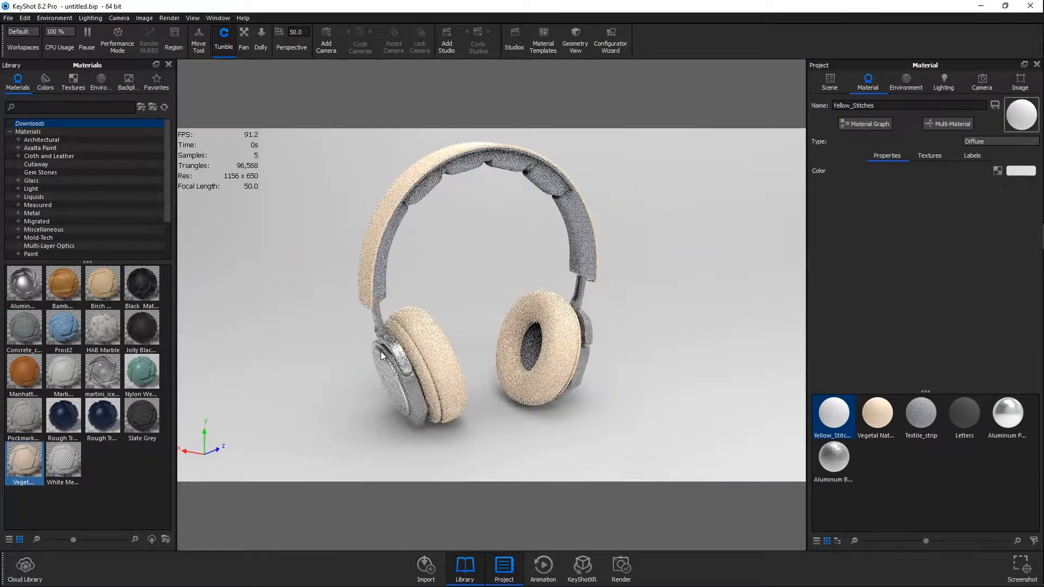
{"action": "left_click_drag", "start_coordinate": [365, 302], "coordinate": [388, 289]}
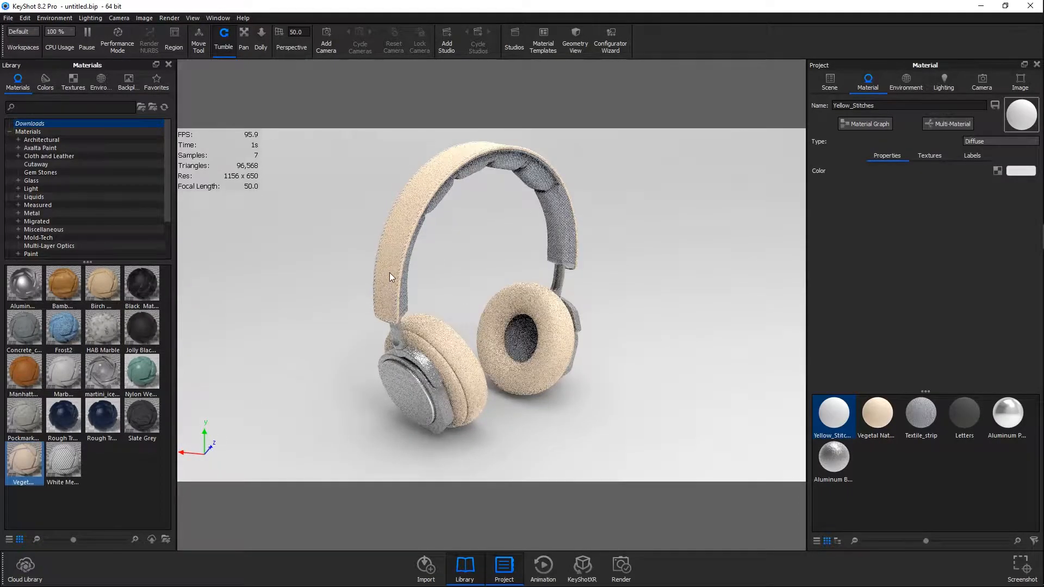
{"action": "right_click", "coordinate": [389, 272]}
{"action": "left_click", "coordinate": [431, 8]}
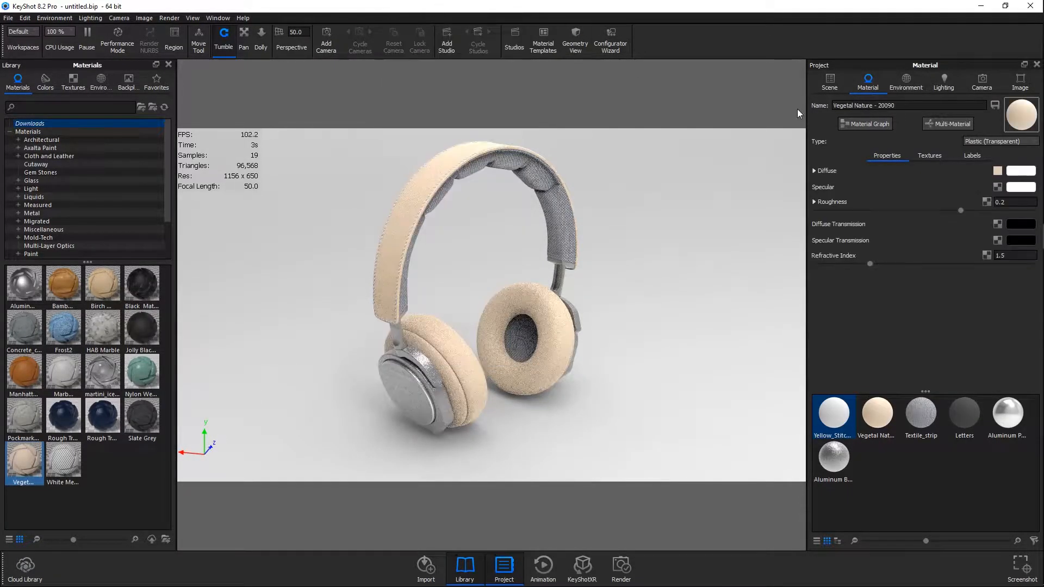
{"action": "left_click", "coordinate": [886, 124]}
{"action": "left_click_drag", "start_coordinate": [307, 338], "coordinate": [340, 339]}
{"action": "left_click_drag", "start_coordinate": [434, 290], "coordinate": [469, 288]}
{"action": "left_click_drag", "start_coordinate": [283, 284], "coordinate": [325, 283]}
{"action": "left_click_drag", "start_coordinate": [303, 369], "coordinate": [312, 371]}
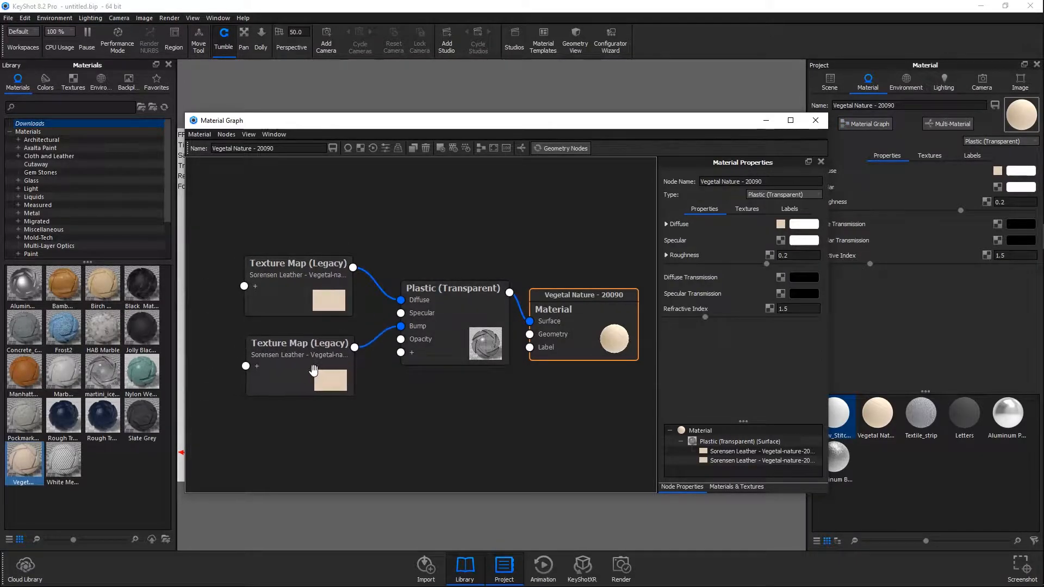
- Insert a Color Adjust node between the leather's upper texture map and the Diffuse input of the Plastic (Transparent) node
{"action": "right_click", "coordinate": [384, 225]}
{"action": "mouse_move", "coordinate": [427, 344]}
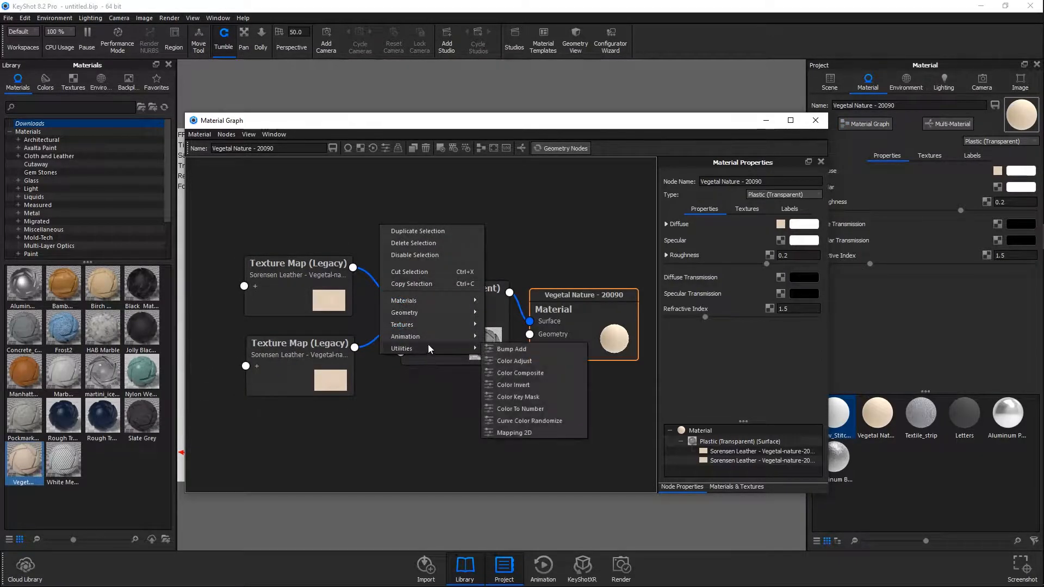
{"action": "left_click", "coordinate": [527, 360]}
{"action": "left_click_drag", "start_coordinate": [459, 277], "coordinate": [452, 232]}
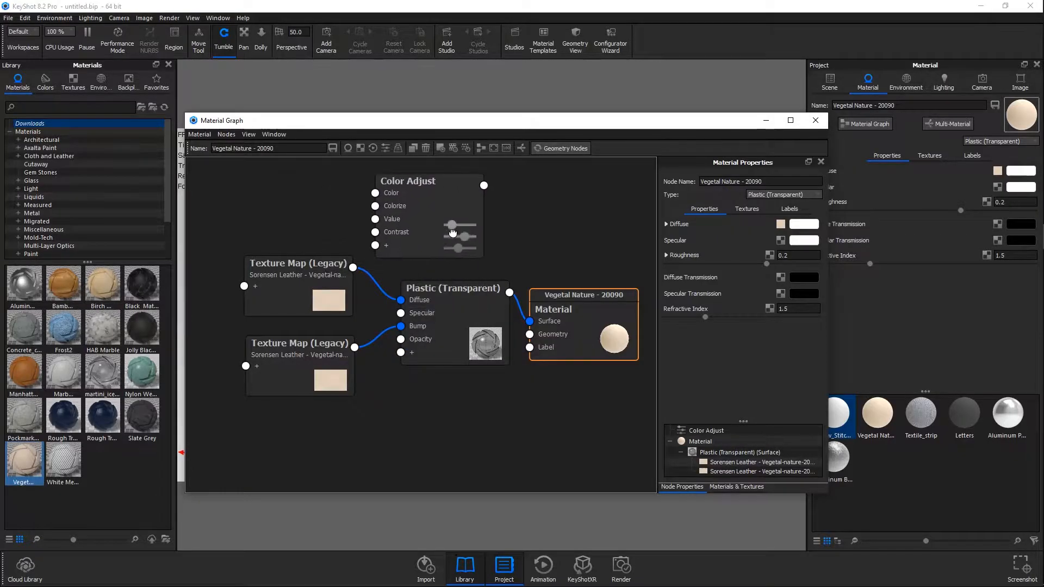
{"action": "left_click_drag", "start_coordinate": [401, 300], "coordinate": [375, 193]}
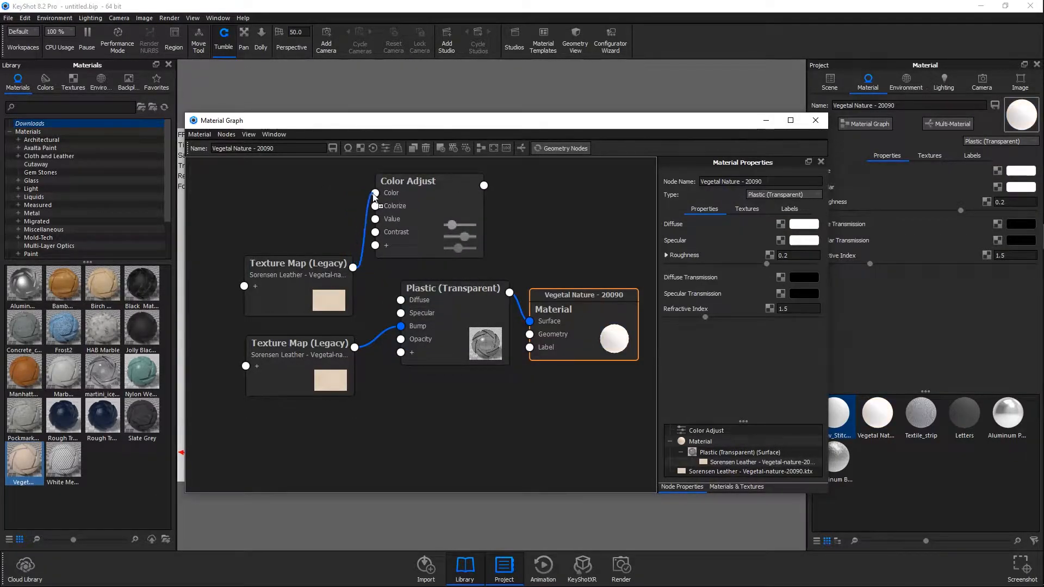
{"action": "left_click_drag", "start_coordinate": [296, 272], "coordinate": [258, 238]}
{"action": "left_click_drag", "start_coordinate": [452, 246], "coordinate": [422, 246]}
{"action": "left_click_drag", "start_coordinate": [453, 186], "coordinate": [401, 300]}
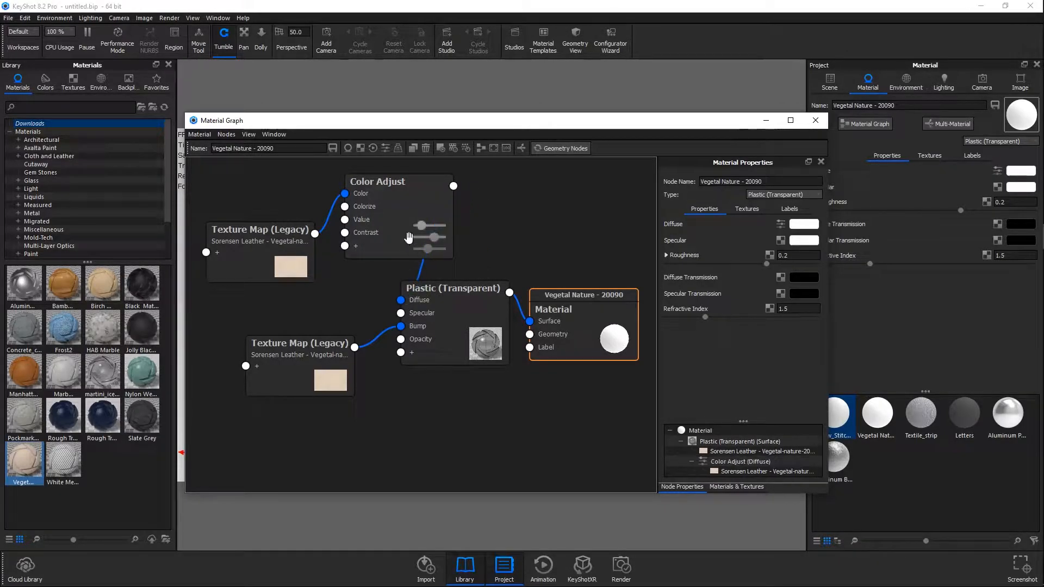
- Edit the Color Adjust node's Colorize color and tint the leather orange, keeping the headphones visible beside the material graph
{"action": "left_click", "coordinate": [400, 214]}
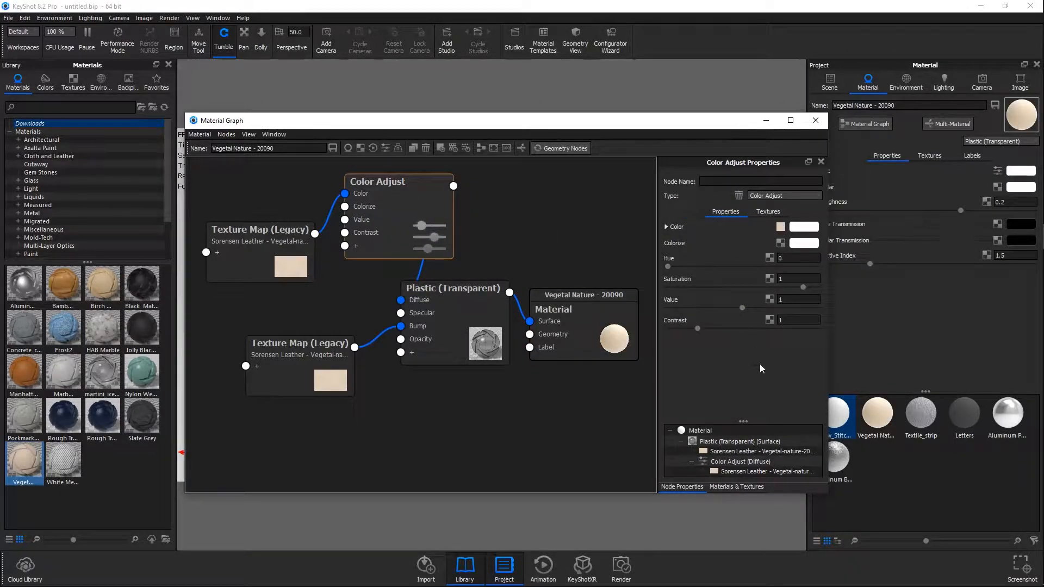
{"action": "left_click_drag", "start_coordinate": [543, 122], "coordinate": [357, 341]}
{"action": "left_click", "coordinate": [604, 466]}
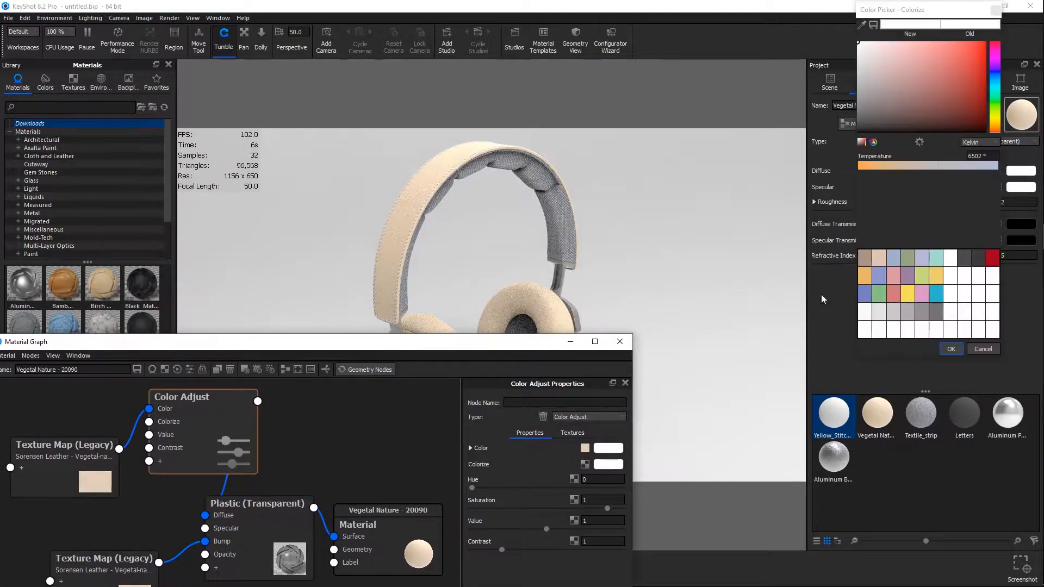
{"action": "left_click_drag", "start_coordinate": [904, 71], "coordinate": [963, 70]}
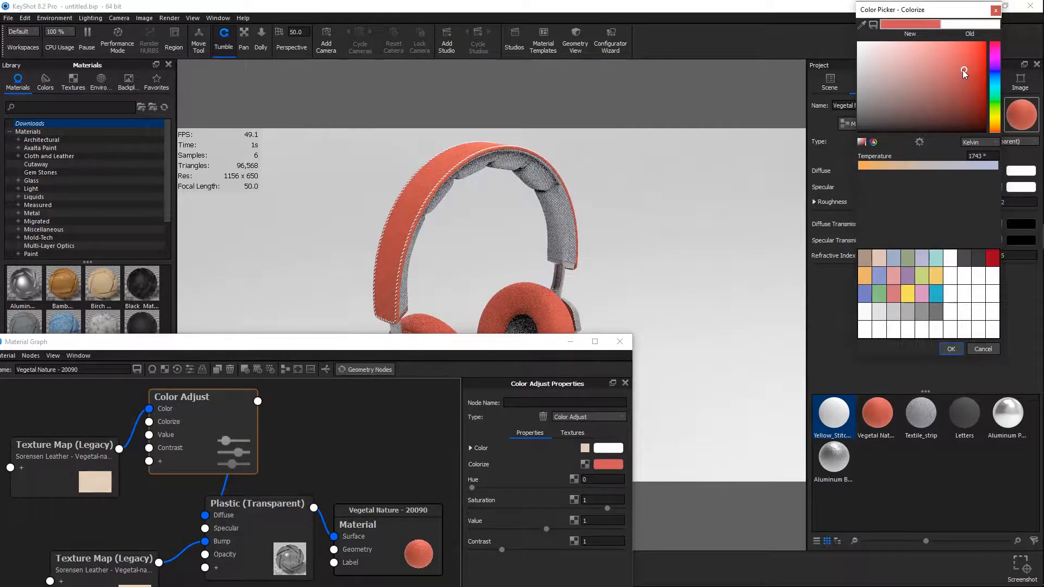
{"action": "left_click_drag", "start_coordinate": [542, 348], "coordinate": [529, 330]}
{"action": "left_click_drag", "start_coordinate": [995, 121], "coordinate": [997, 130]}
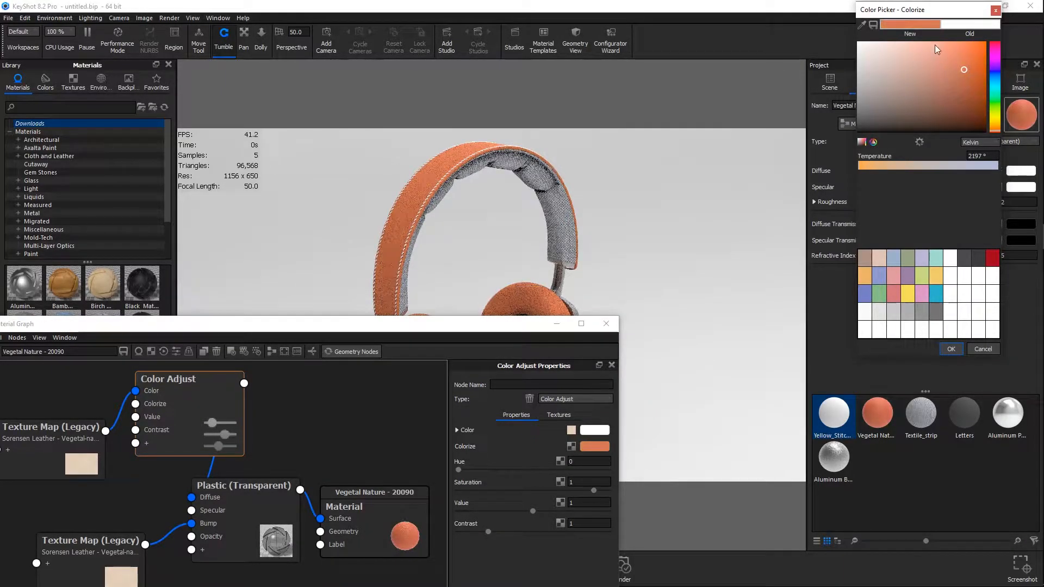
{"action": "left_click_drag", "start_coordinate": [516, 328], "coordinate": [525, 433]}
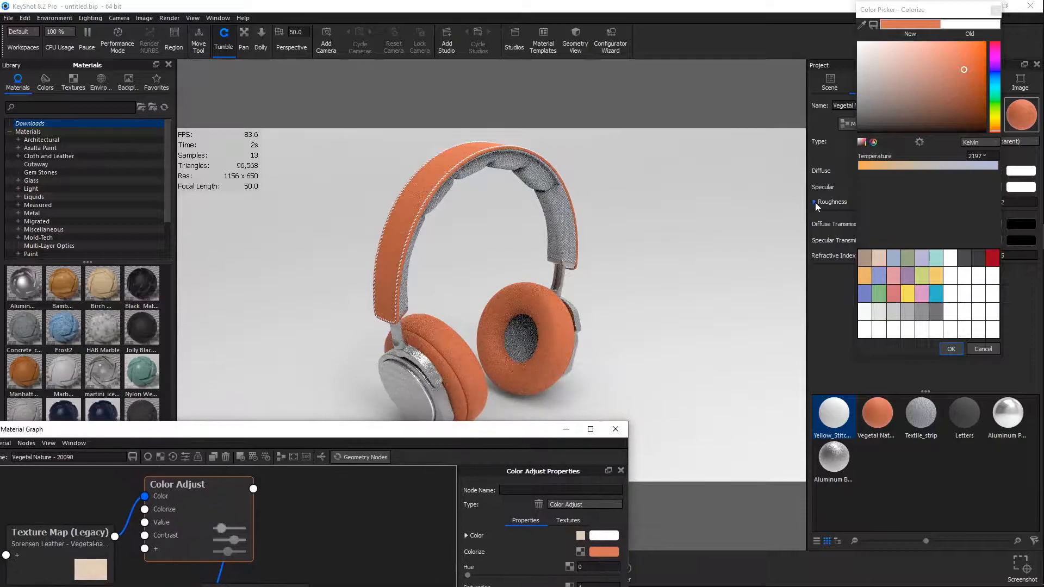
- Change the leather's Colorize color to a golden tan brown, accept it and close the material graph
{"action": "mouse_move", "coordinate": [961, 70]}
{"action": "left_mouse_down"}
{"action": "mouse_move", "coordinate": [960, 99]}
{"action": "mouse_move", "coordinate": [940, 112]}
{"action": "left_mouse_up"}
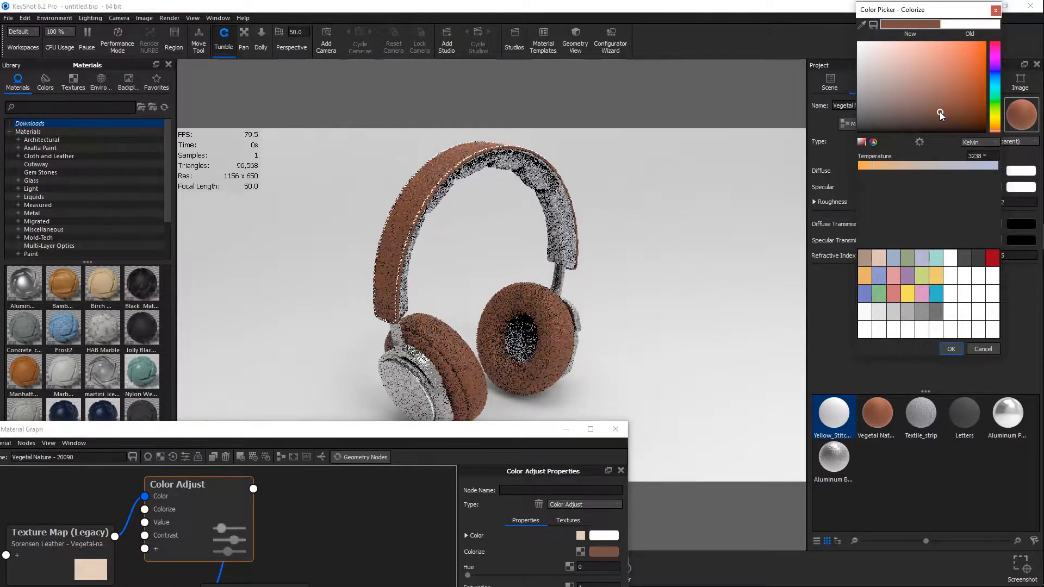
{"action": "left_click_drag", "start_coordinate": [998, 129], "coordinate": [999, 127]}
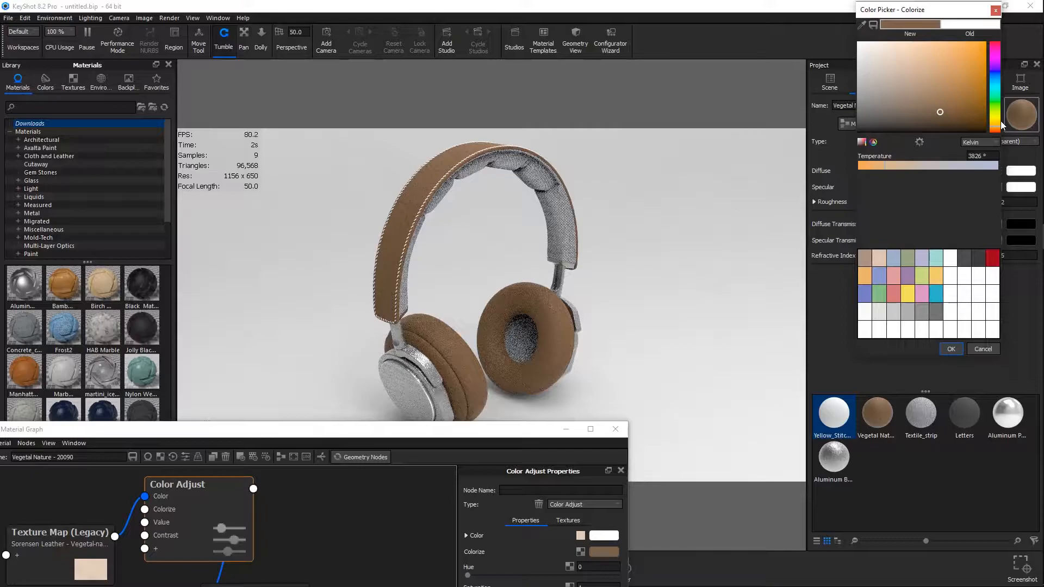
{"action": "left_click_drag", "start_coordinate": [1001, 118], "coordinate": [999, 125]}
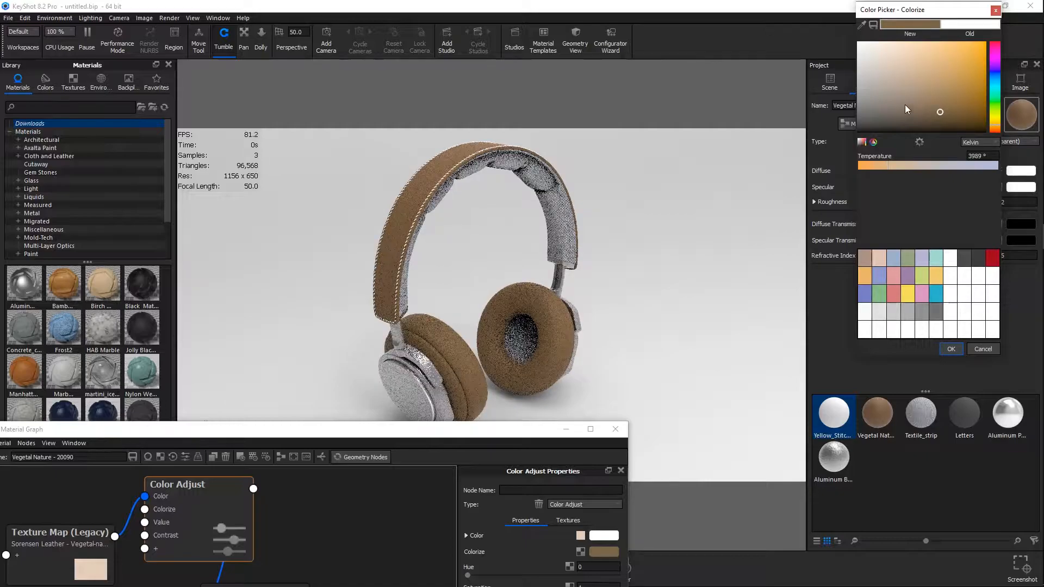
{"action": "left_click_drag", "start_coordinate": [946, 107], "coordinate": [952, 97]}
{"action": "left_click_drag", "start_coordinate": [584, 430], "coordinate": [722, 138]}
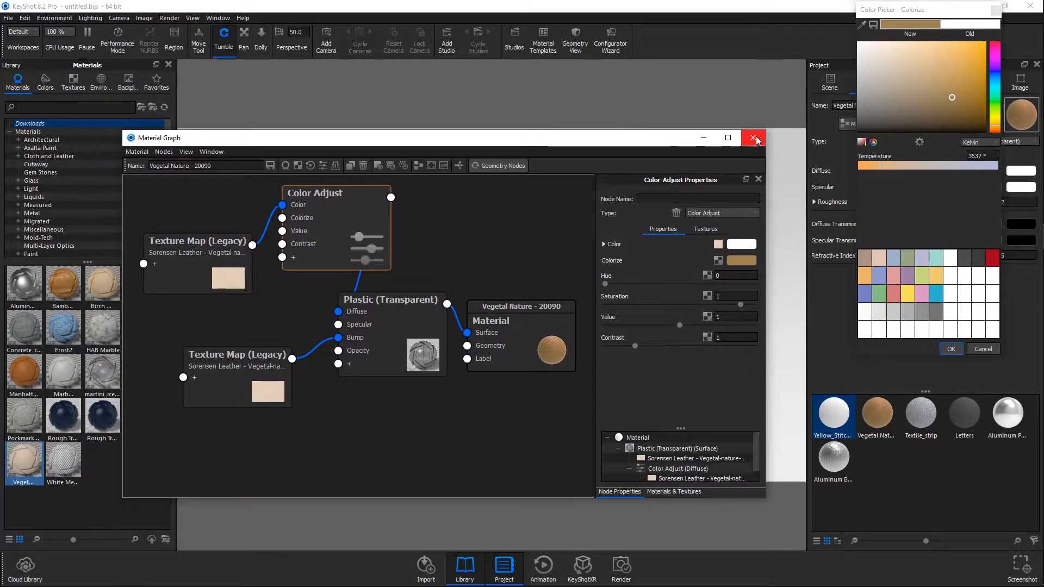
{"action": "left_click", "coordinate": [951, 349]}
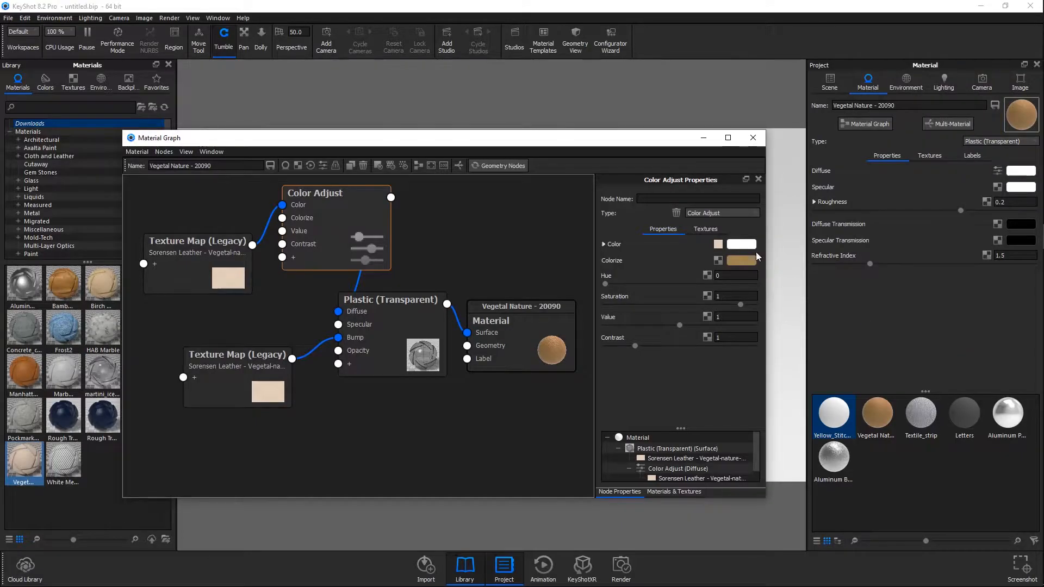
{"action": "left_click", "coordinate": [752, 137]}
- Light the scene with the 2 Panels Straight 4K environment and the Product lighting preset
{"action": "left_click_drag", "start_coordinate": [402, 361], "coordinate": [373, 403]}
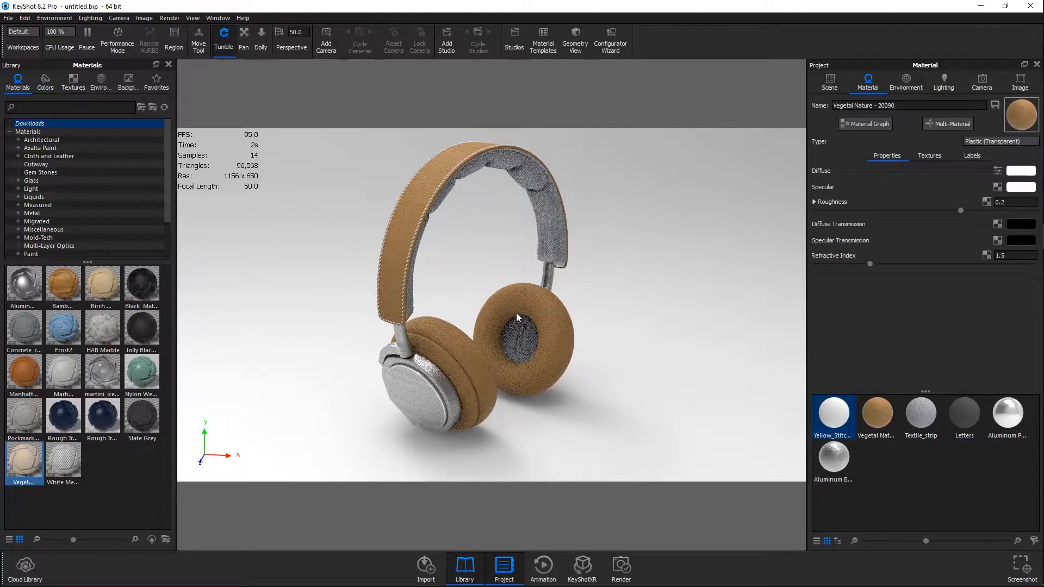
{"action": "left_click", "coordinate": [100, 81]}
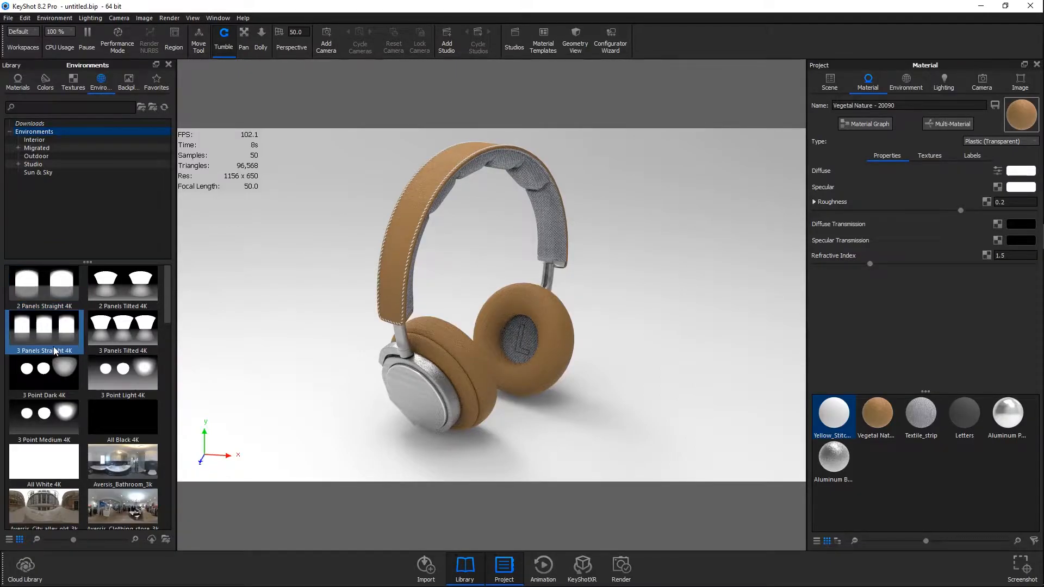
{"action": "left_click_drag", "start_coordinate": [44, 292], "coordinate": [402, 227]}
{"action": "left_click_drag", "start_coordinate": [618, 354], "coordinate": [506, 314]}
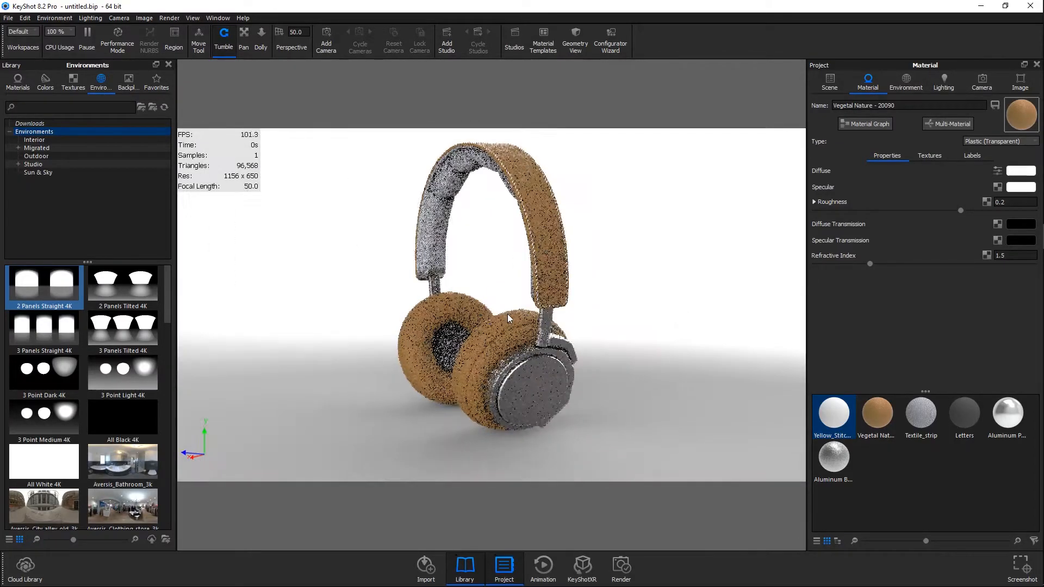
{"action": "left_click", "coordinate": [939, 89]}
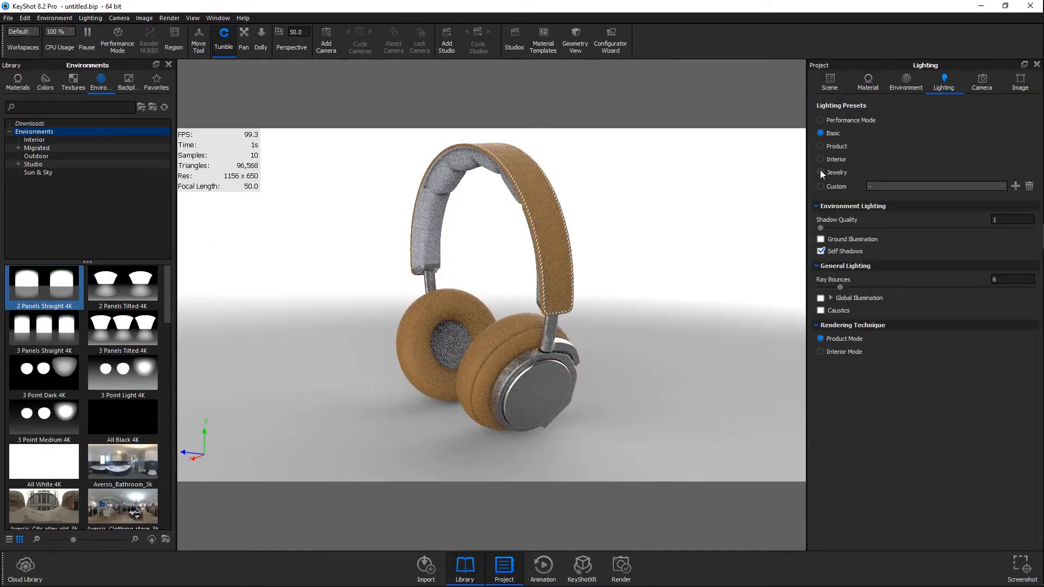
{"action": "left_click", "coordinate": [822, 146]}
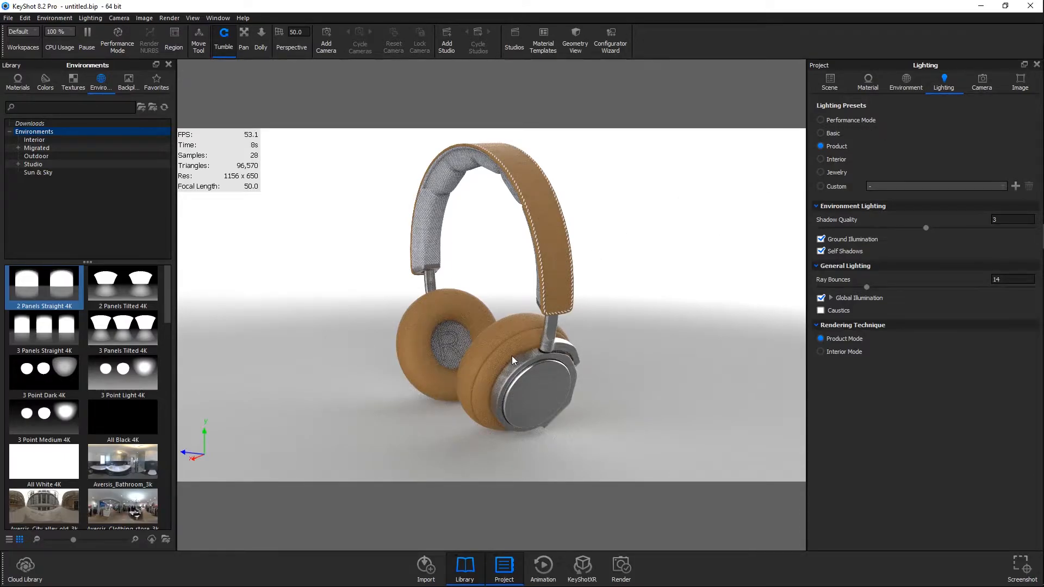
- Add a new camera and enable its depth of field with the focal point on the front ear cup
{"action": "left_click", "coordinate": [978, 82]}
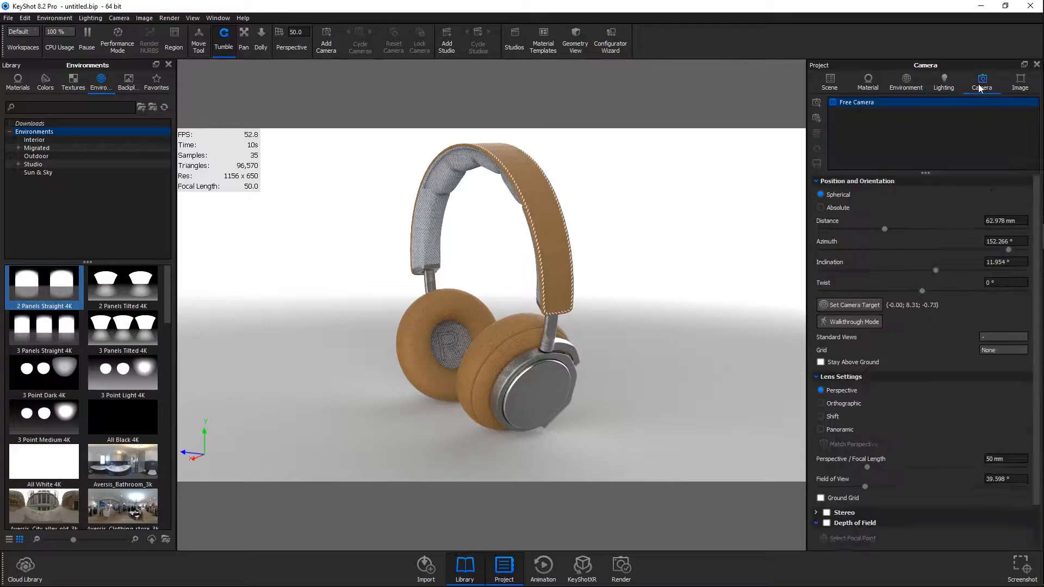
{"action": "left_click", "coordinate": [817, 102]}
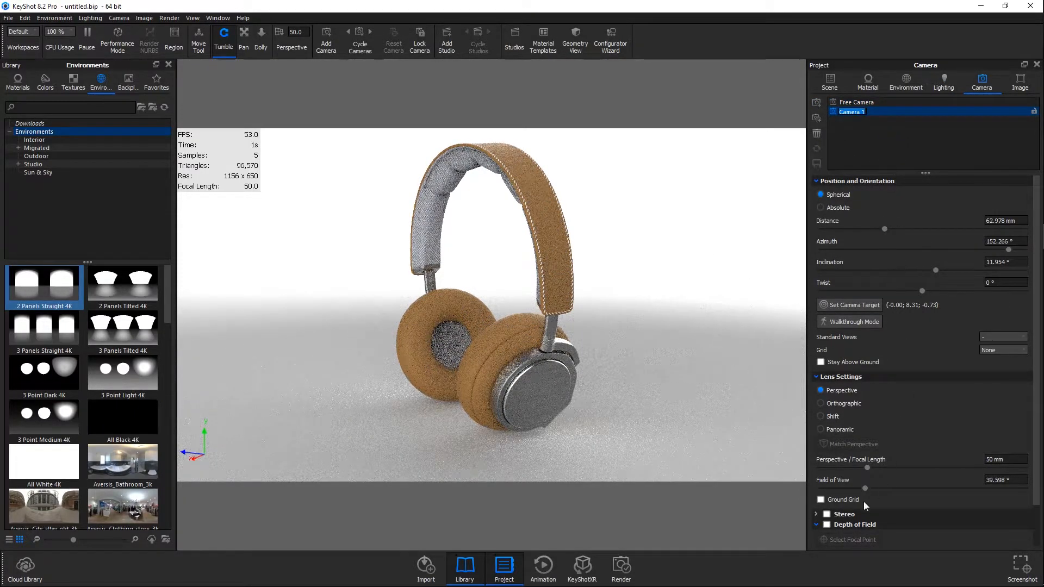
{"action": "scroll", "coordinate": [866, 498], "scroll_direction": "down", "scroll_amount": 1}
{"action": "left_click", "coordinate": [855, 479]}
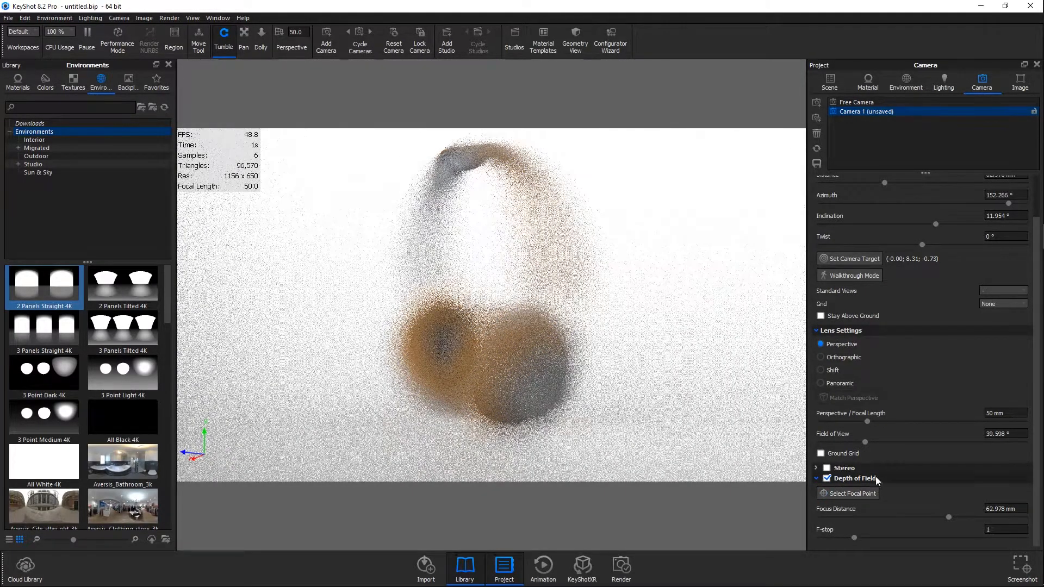
{"action": "left_click", "coordinate": [860, 498]}
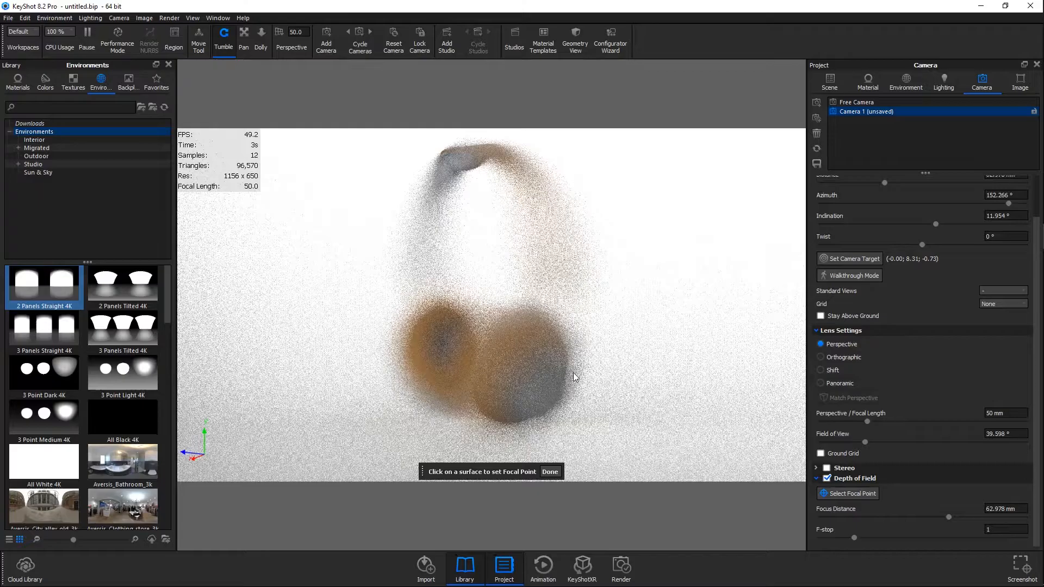
{"action": "left_click", "coordinate": [522, 358]}
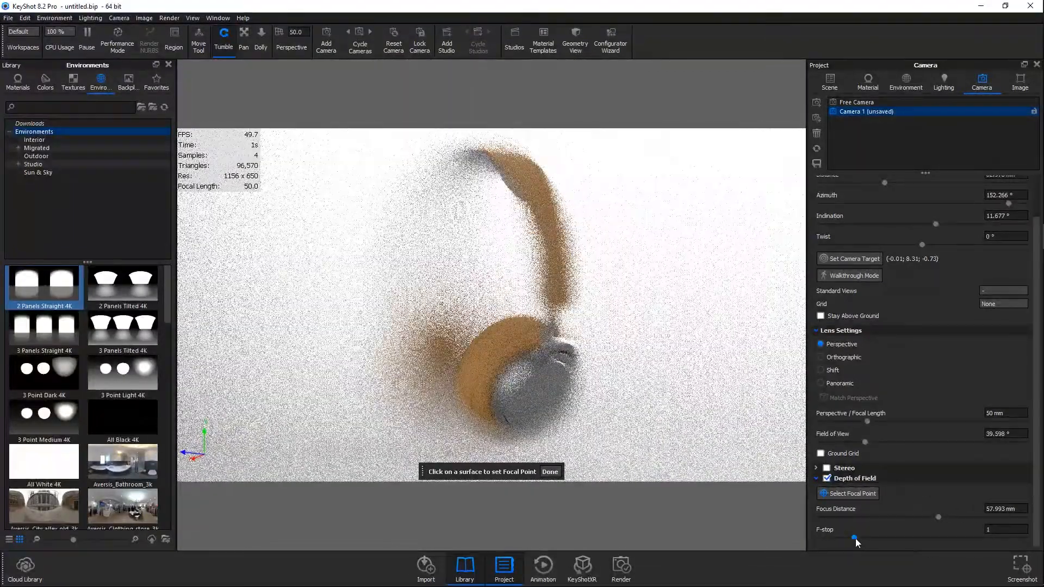
{"action": "left_click", "coordinate": [533, 371]}
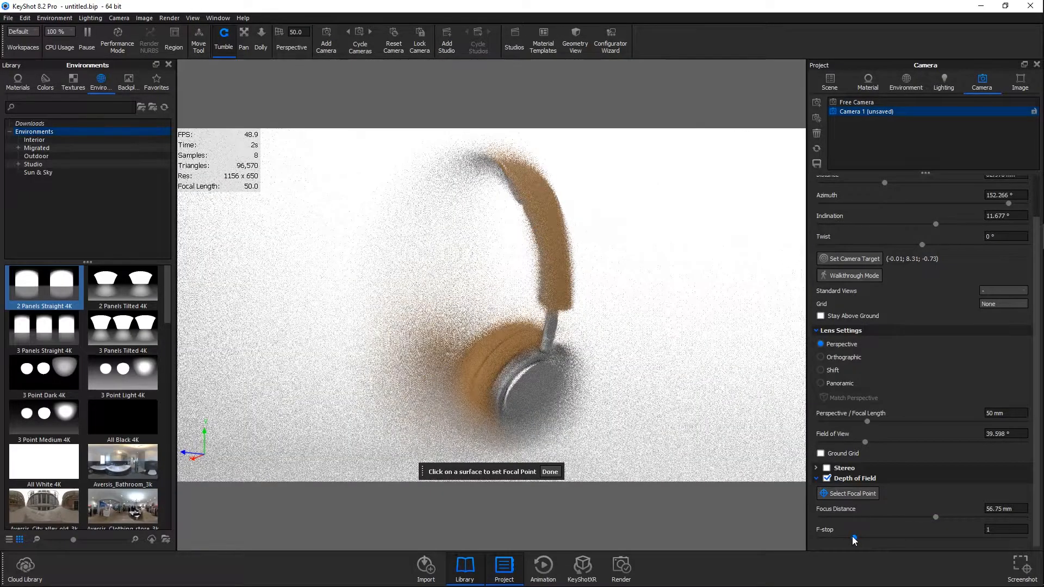
- Set the camera's F-stop to 24 and finish the focal point selection
{"action": "left_click_drag", "start_coordinate": [880, 539], "coordinate": [1011, 538]}
{"action": "left_click", "coordinate": [1014, 530]}
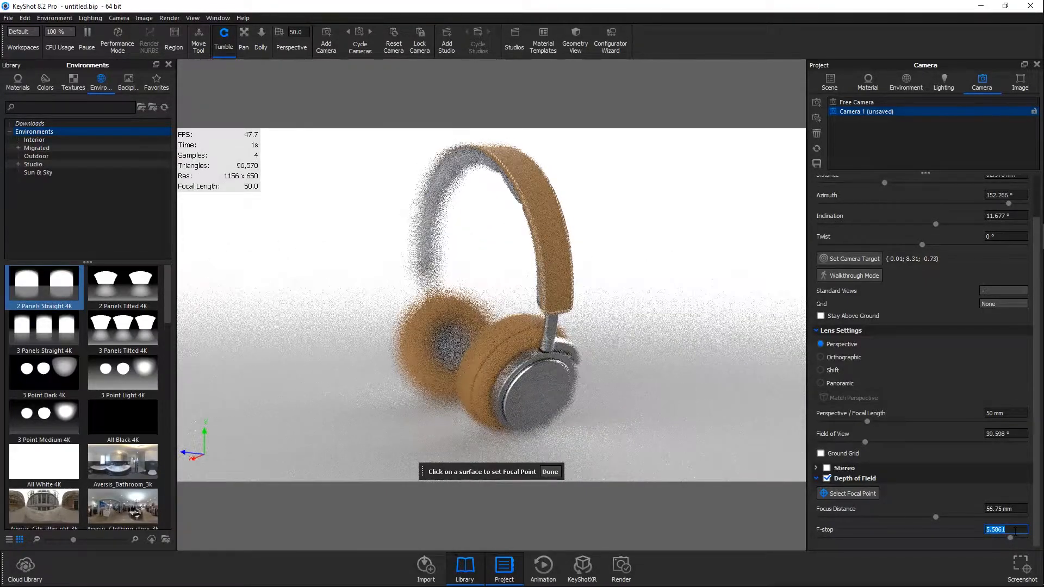
{"action": "type", "text": "15"}
{"action": "key", "text": "Return"}
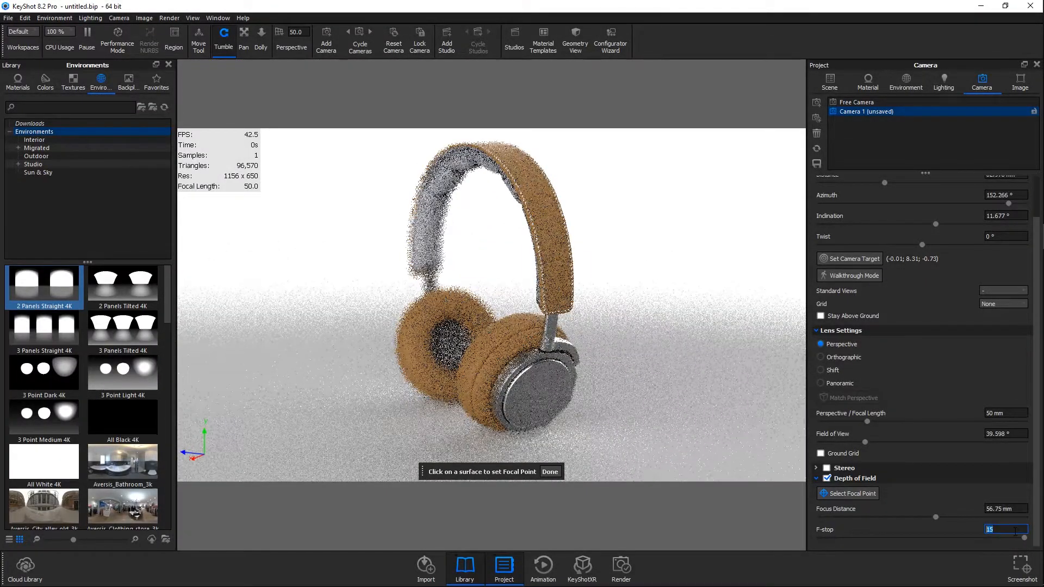
{"action": "double_click", "coordinate": [1015, 532]}
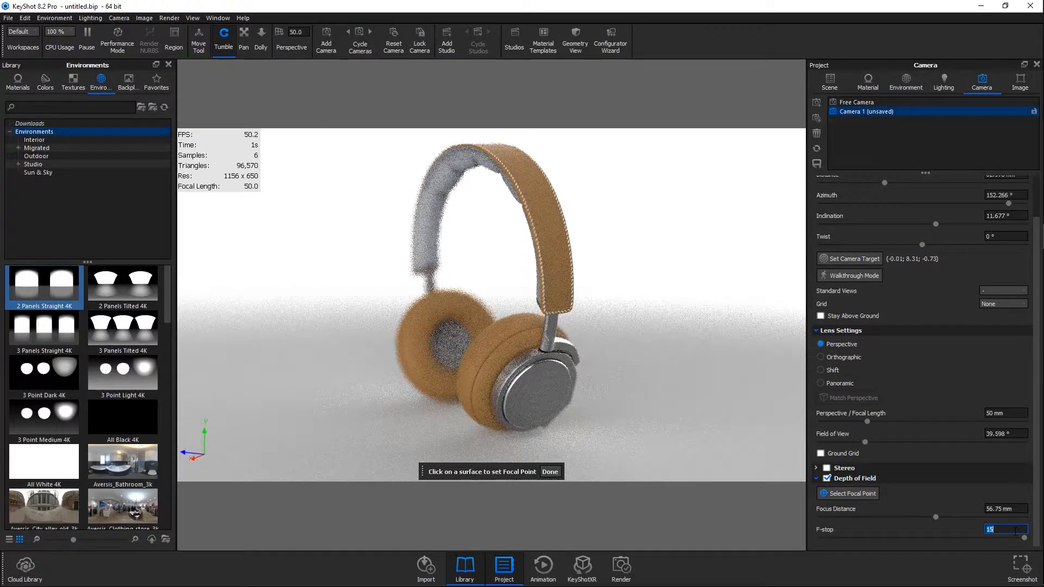
{"action": "type", "text": "24"}
{"action": "key", "text": "Return"}
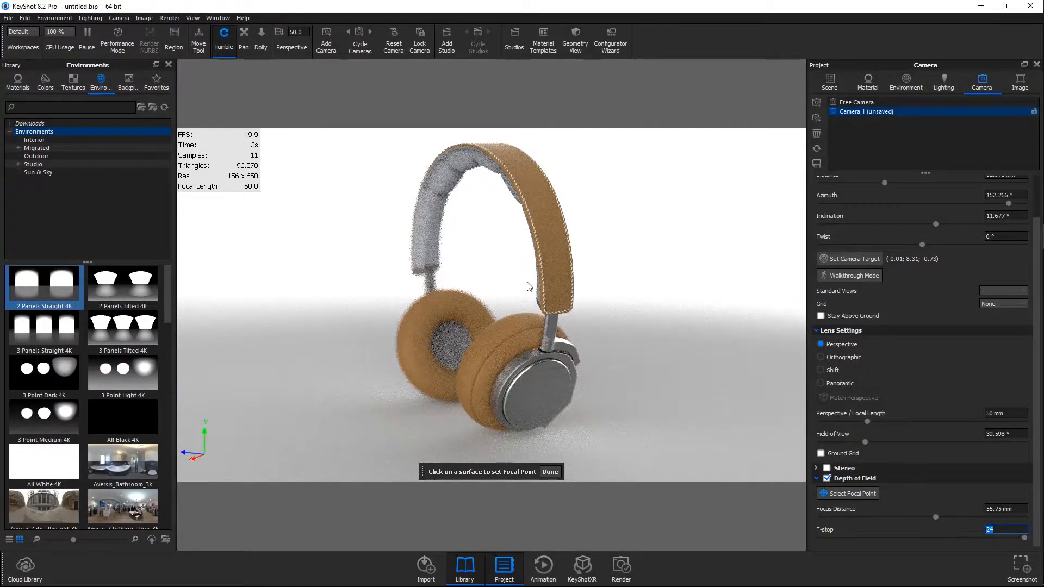
{"action": "left_click", "coordinate": [550, 472]}
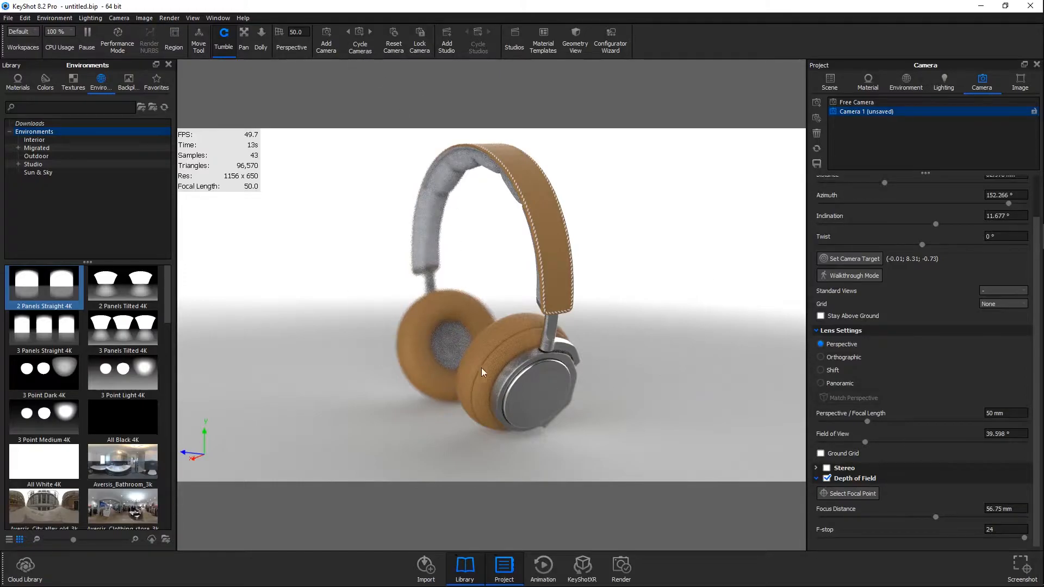
- Open the render output settings and check the available still image formats, keeping PNG
{"action": "left_click", "coordinate": [626, 573]}
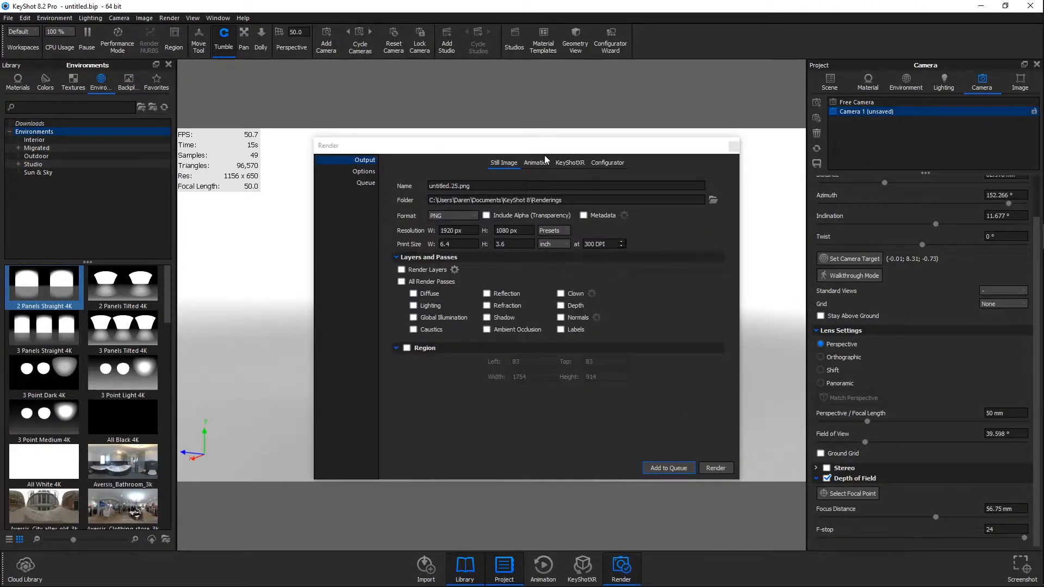
{"action": "left_click", "coordinate": [457, 215]}
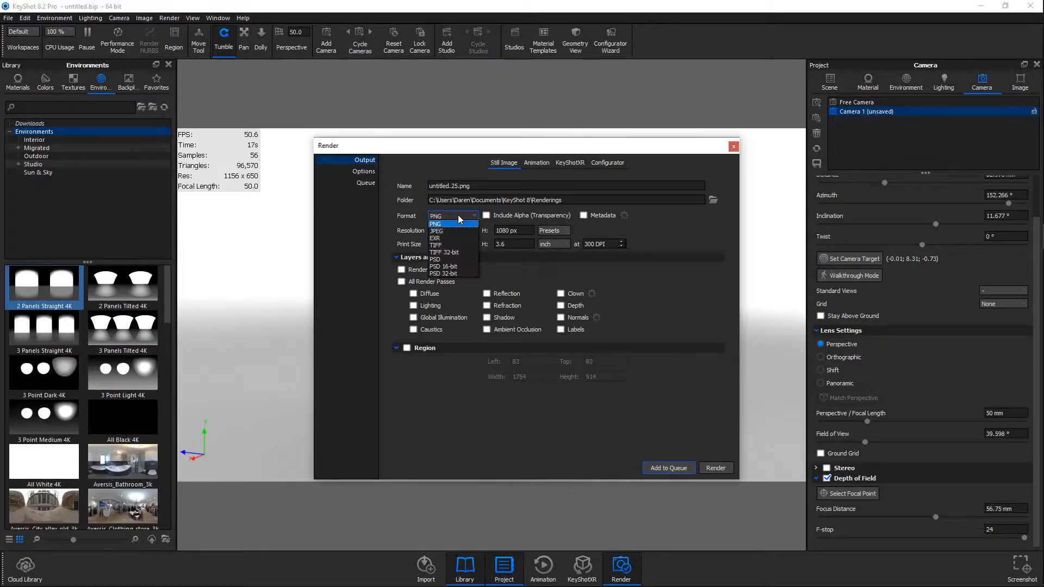
{"action": "left_click", "coordinate": [402, 171]}
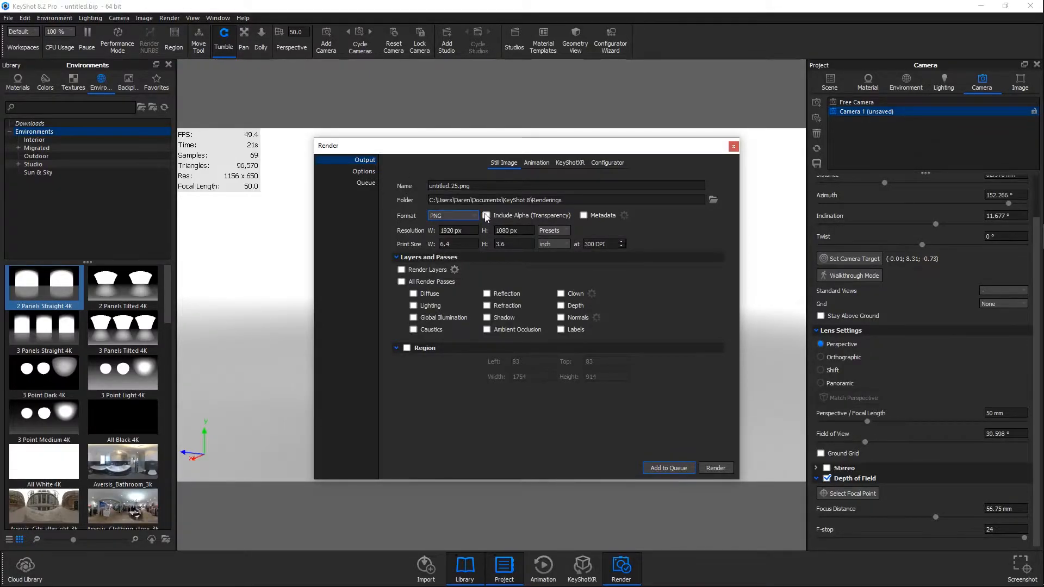
{"action": "left_click", "coordinate": [455, 217]}
{"action": "left_click", "coordinate": [399, 171]}
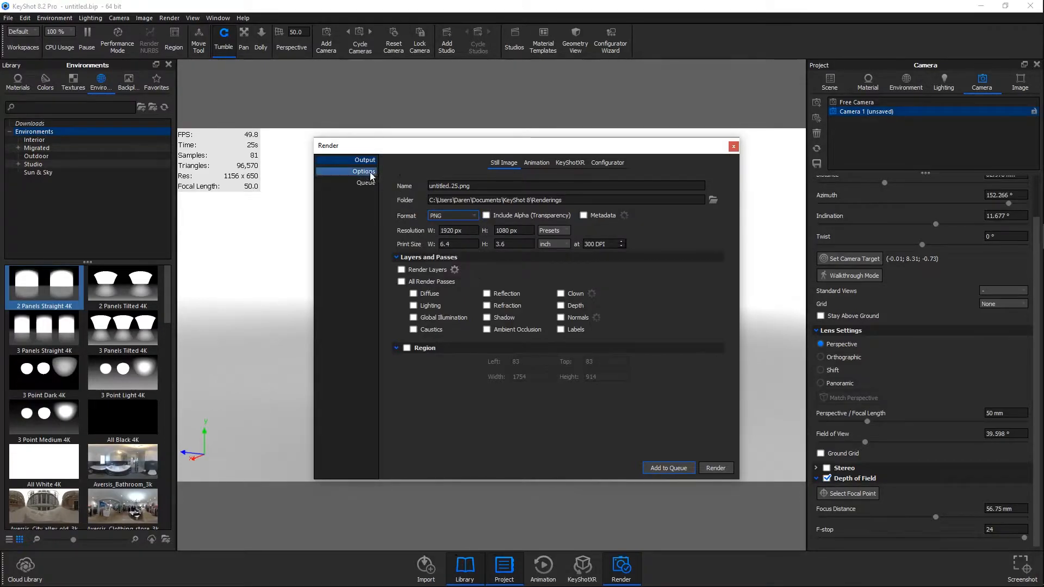
- Review the render mode and quality options, then close the render settings
{"action": "left_click", "coordinate": [369, 172]}
{"action": "left_click_drag", "start_coordinate": [476, 146], "coordinate": [629, 213]}
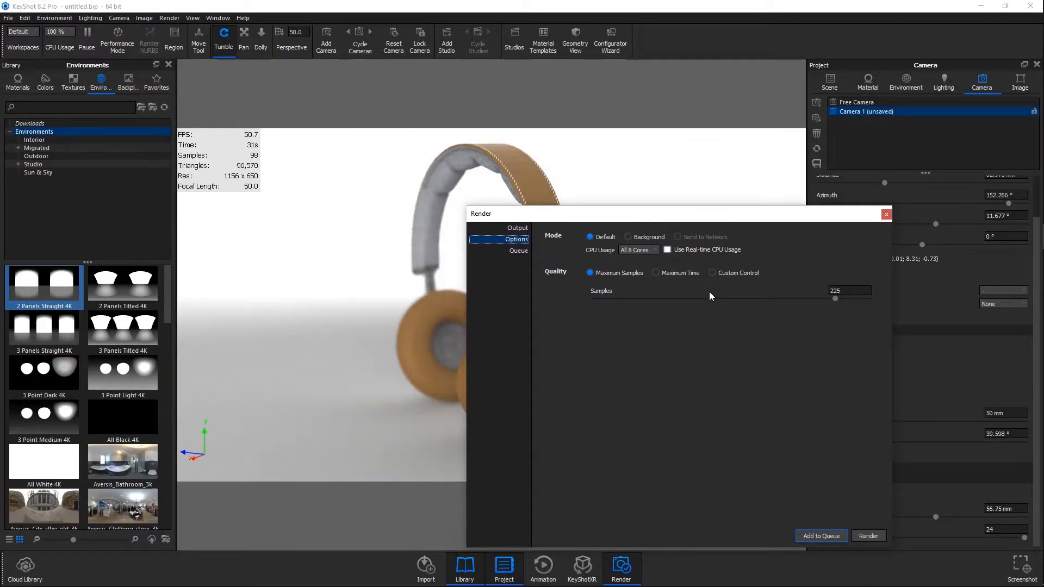
{"action": "left_click_drag", "start_coordinate": [662, 220], "coordinate": [488, 142]}
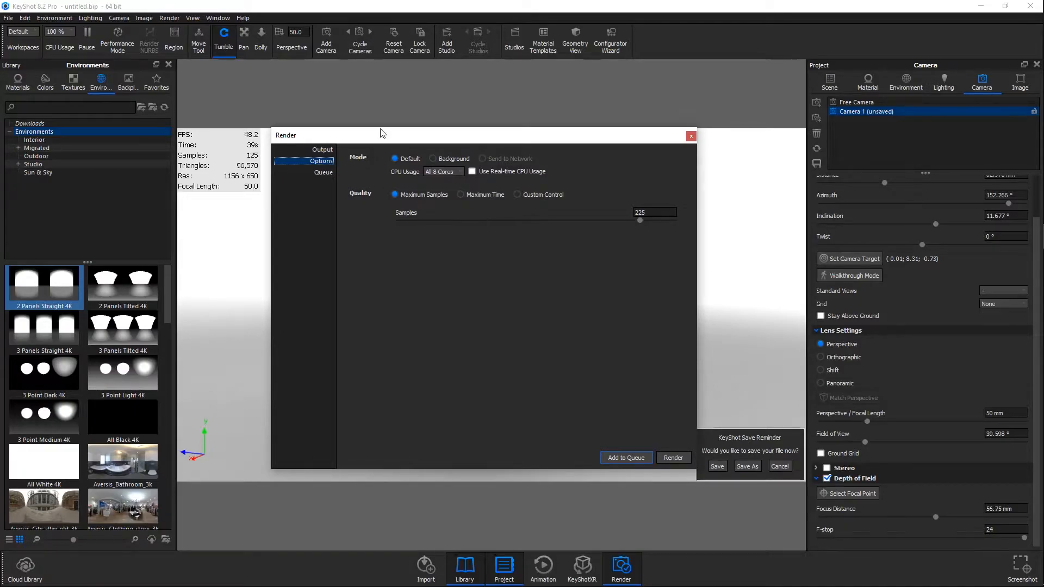
{"action": "left_click_drag", "start_coordinate": [385, 134], "coordinate": [499, 143]}
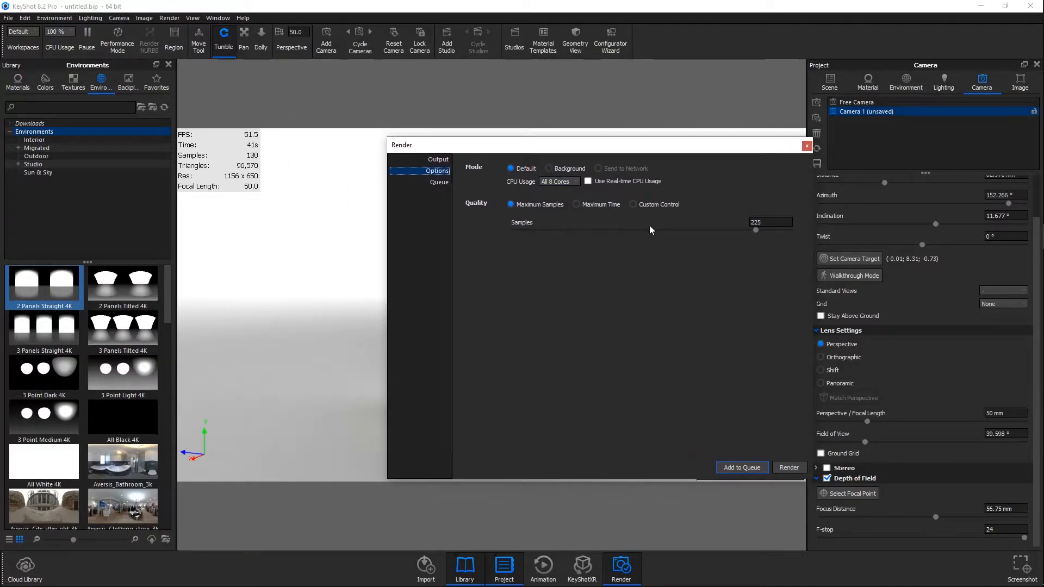
{"action": "left_click", "coordinate": [807, 146]}
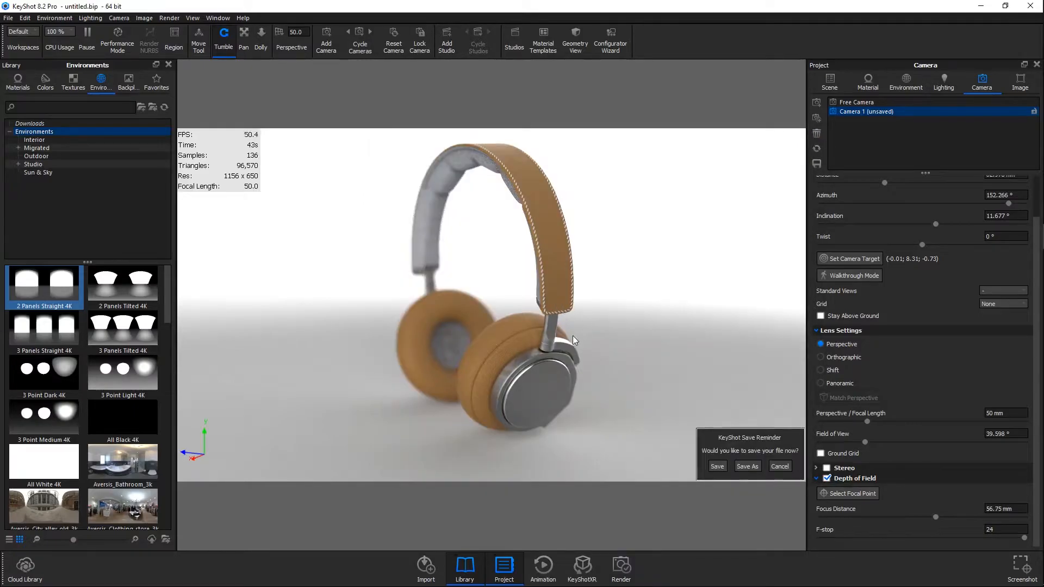
- Switch the real-time view's heads-up display off and back on
{"action": "key", "text": "h"}
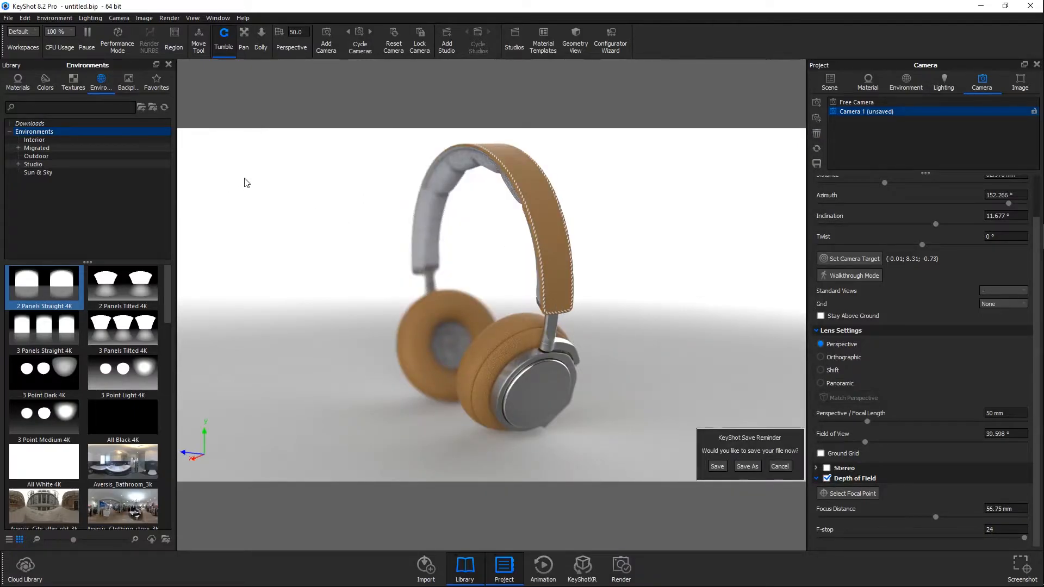
{"action": "key", "text": "h"}
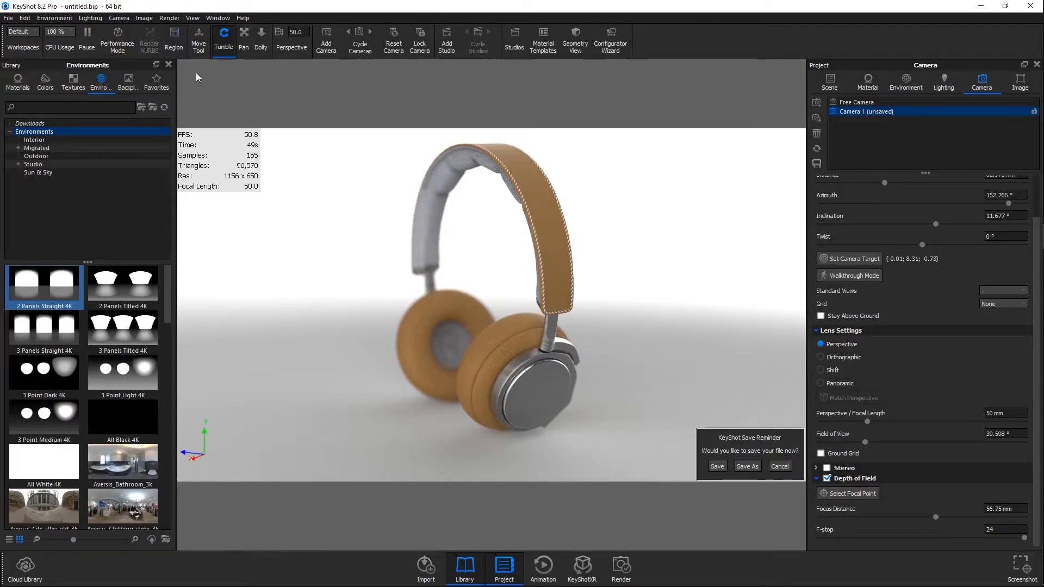
- Limit the real-time rendering to a 140 × 229 px region around the front ear cup, reposition it, and turn the region off
{"action": "left_click", "coordinate": [175, 47]}
{"action": "left_click_drag", "start_coordinate": [204, 305], "coordinate": [485, 304]}
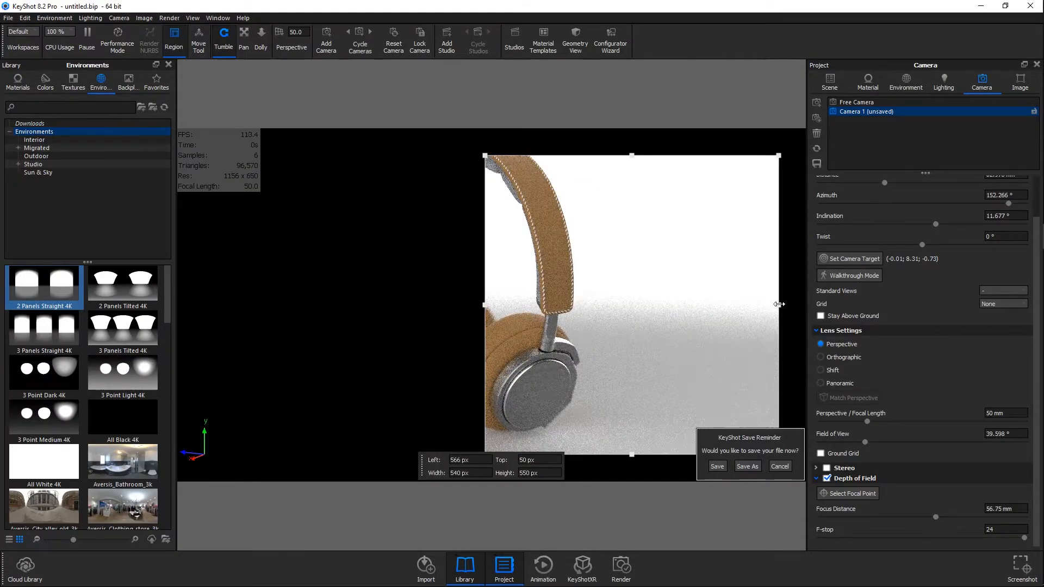
{"action": "left_click_drag", "start_coordinate": [778, 305], "coordinate": [561, 305]}
{"action": "left_click_drag", "start_coordinate": [524, 171], "coordinate": [524, 330]}
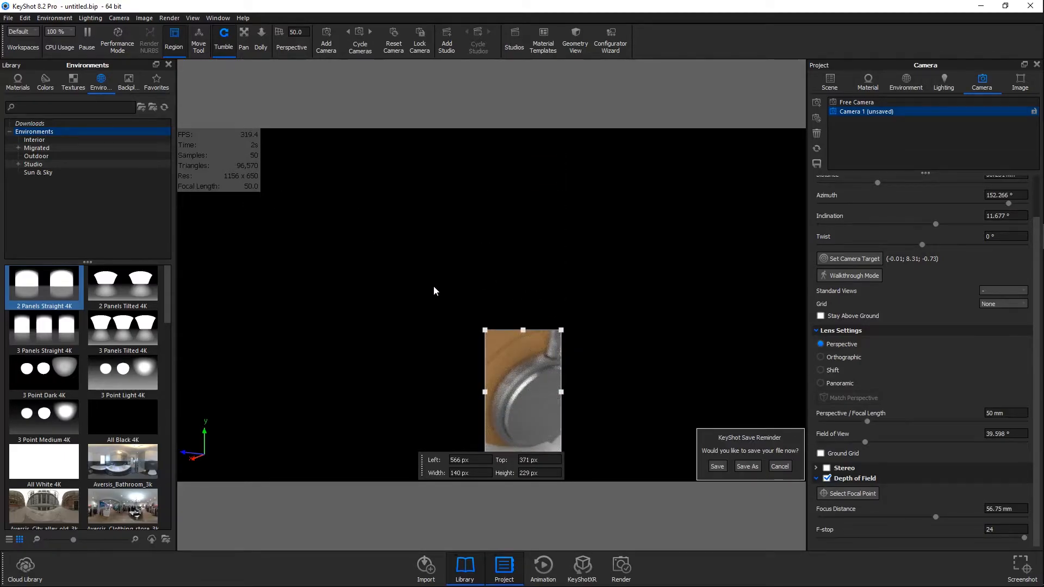
{"action": "left_click_drag", "start_coordinate": [534, 401], "coordinate": [566, 358]}
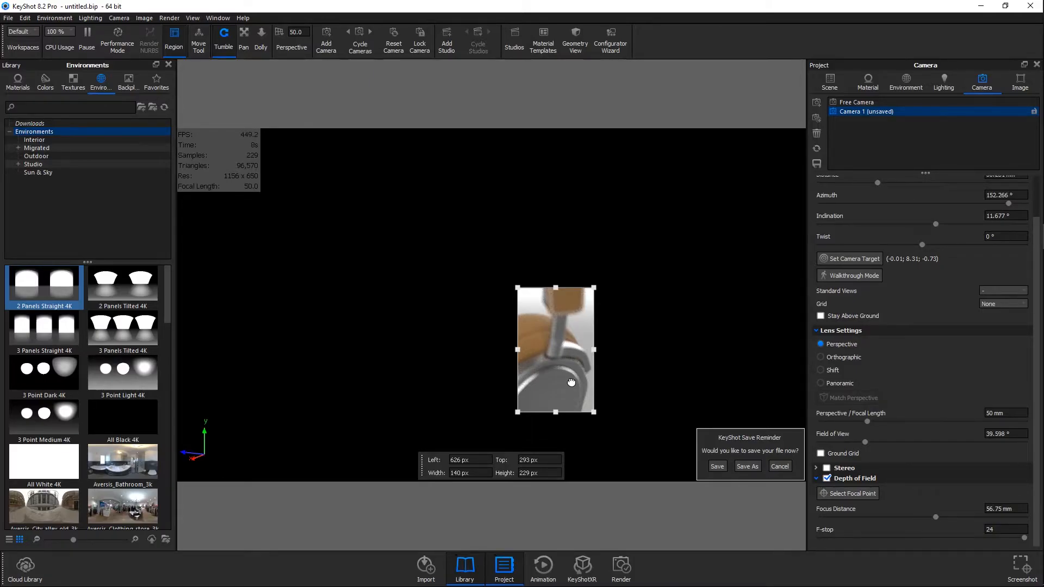
{"action": "left_click", "coordinate": [175, 42]}
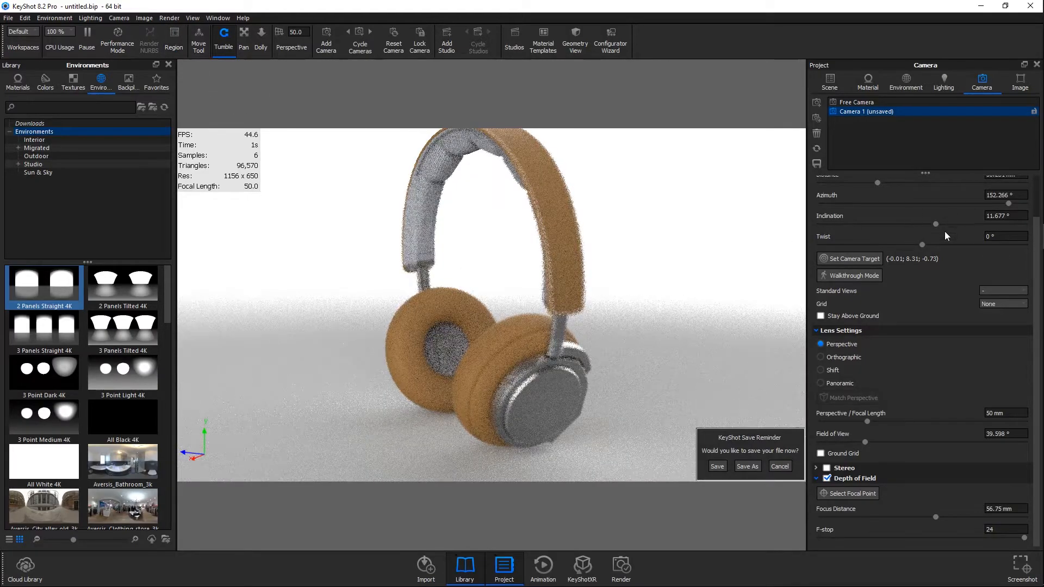
- Set the depth-of-field focal point on the front ear cup's metal disc in the closer view
{"action": "left_click", "coordinate": [858, 493]}
{"action": "left_click", "coordinate": [533, 387]}
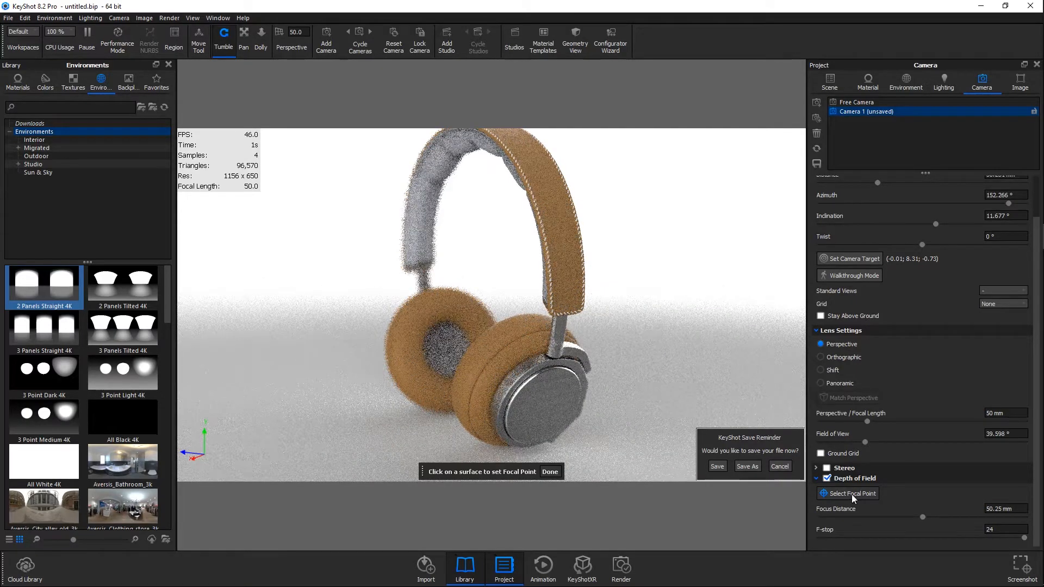
{"action": "left_click", "coordinate": [547, 470]}
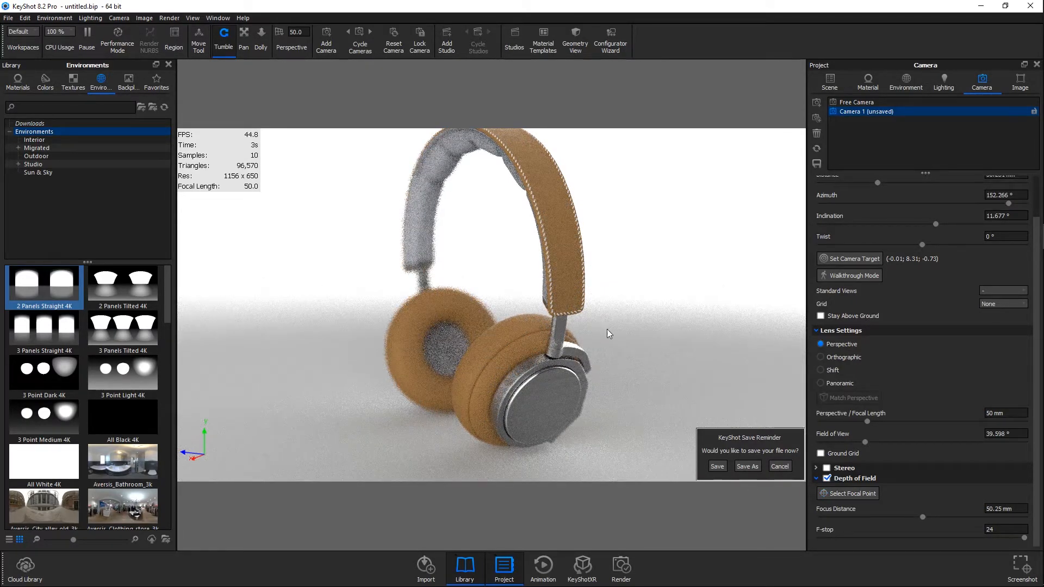
- Move the camera back, dismiss the save reminder and reselect the focal point on the front ear cup
{"action": "scroll", "coordinate": [541, 312], "scroll_direction": "down", "scroll_amount": 1}
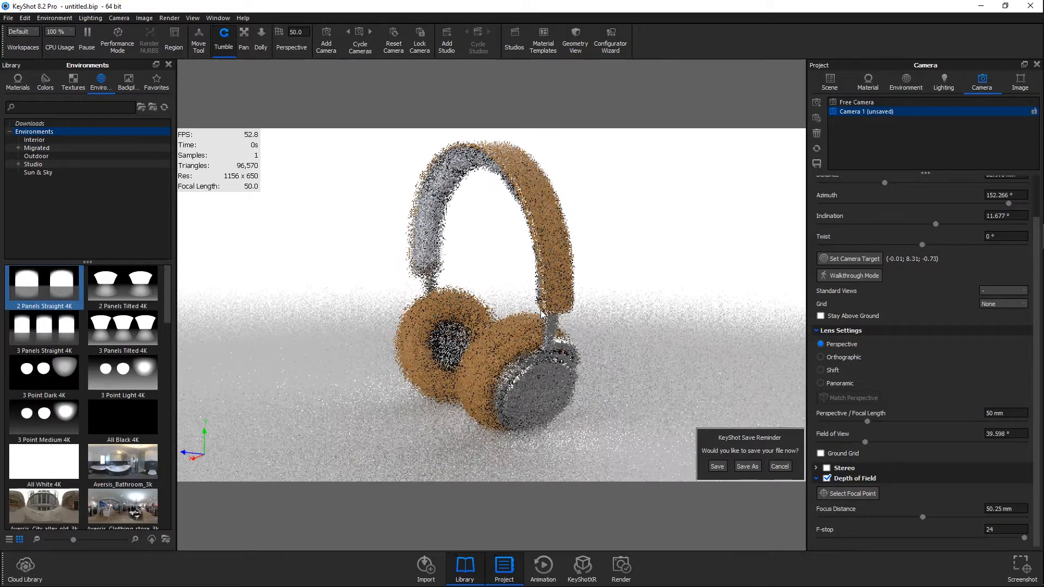
{"action": "left_click", "coordinate": [775, 466]}
{"action": "left_click", "coordinate": [855, 492]}
{"action": "left_click", "coordinate": [522, 378]}
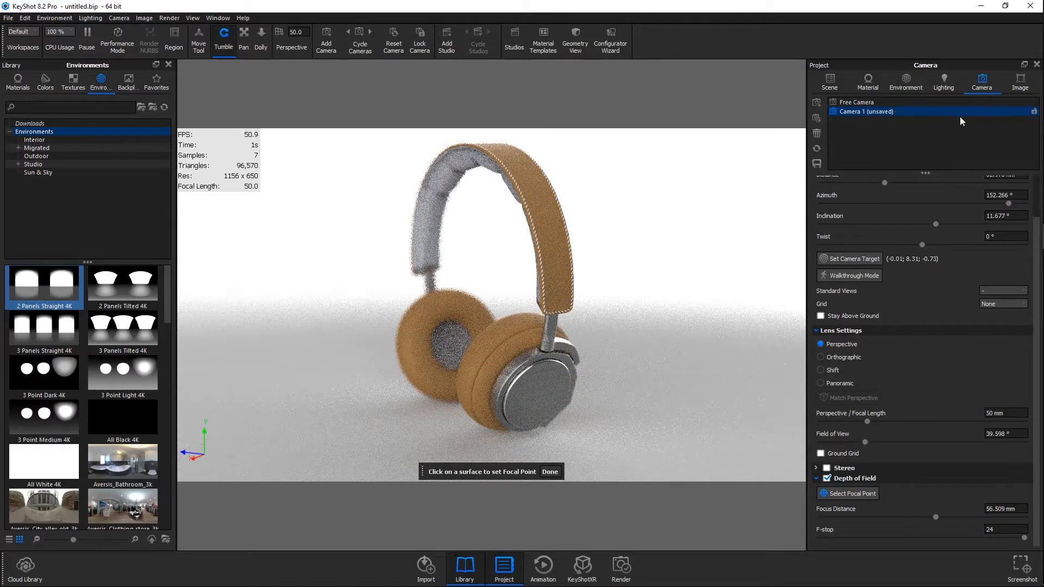
- Save the changes to Camera 1, lock the camera and finish the focal point selection
{"action": "double_click", "coordinate": [883, 112]}
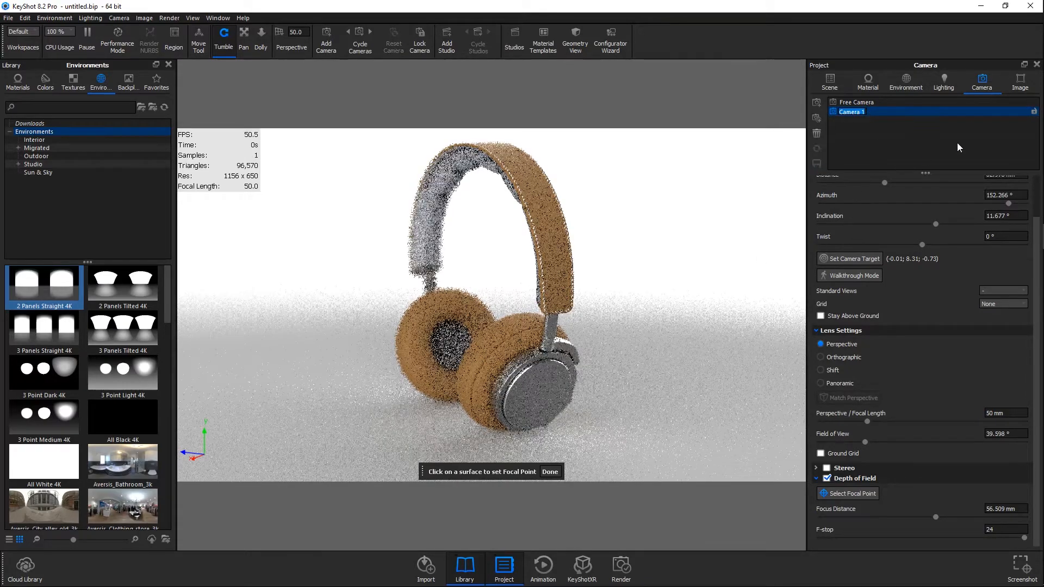
{"action": "left_click", "coordinate": [1033, 112]}
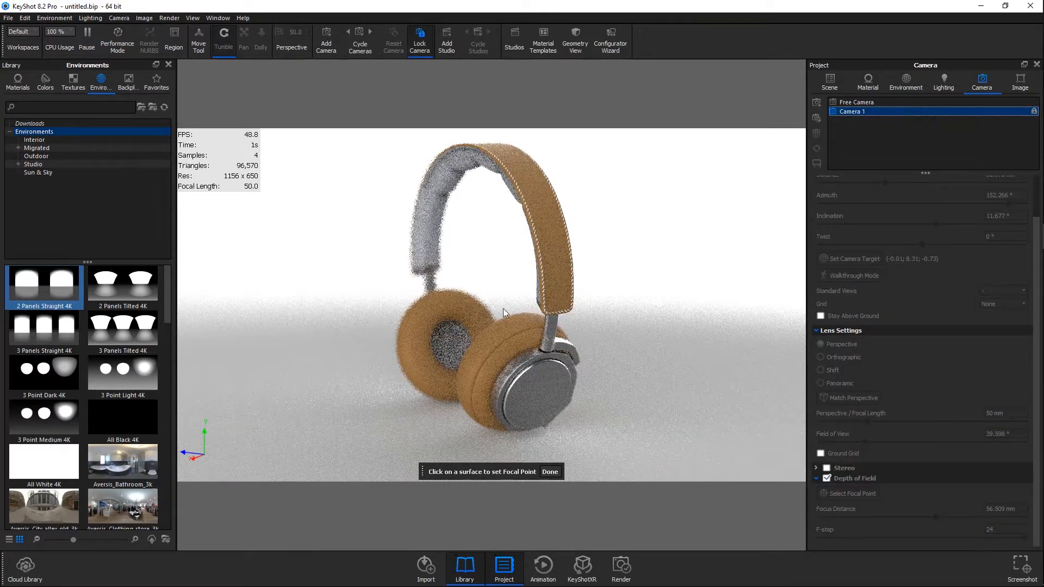
{"action": "left_click", "coordinate": [559, 473]}
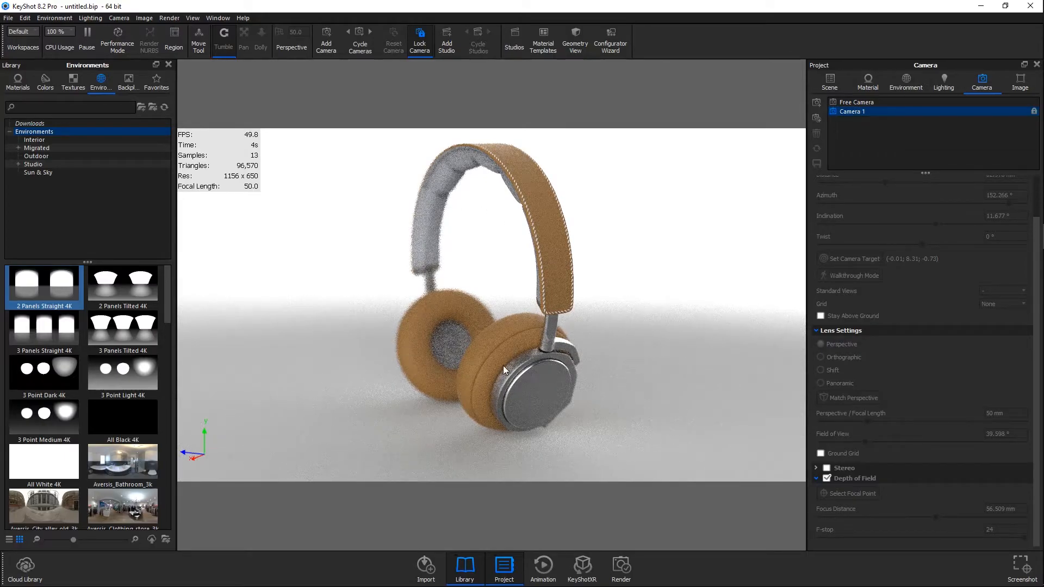
- Reopen the render settings and review the sampling options, job queue and still image output
{"action": "left_click", "coordinate": [621, 568]}
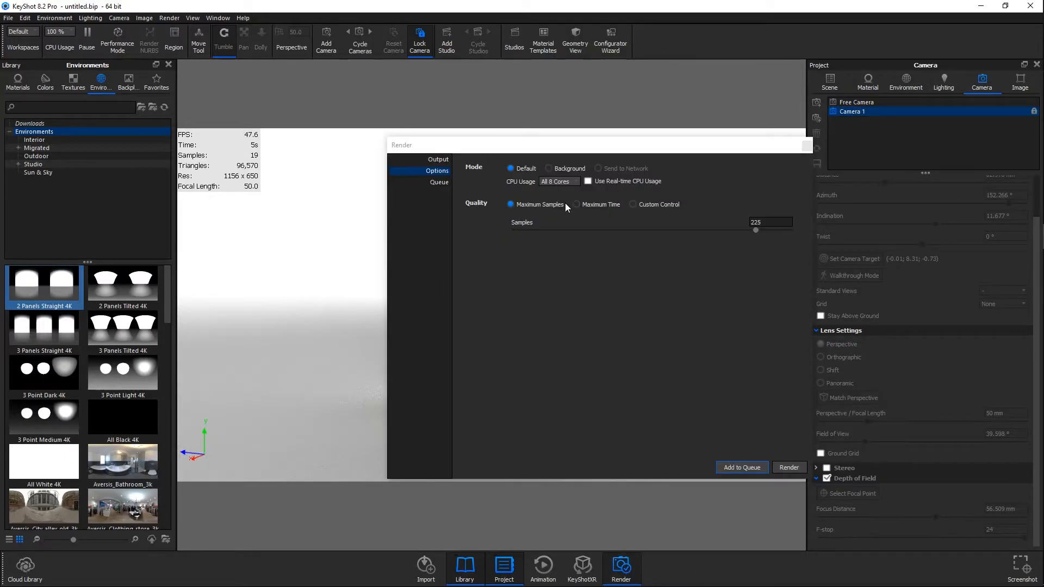
{"action": "left_click", "coordinate": [440, 182]}
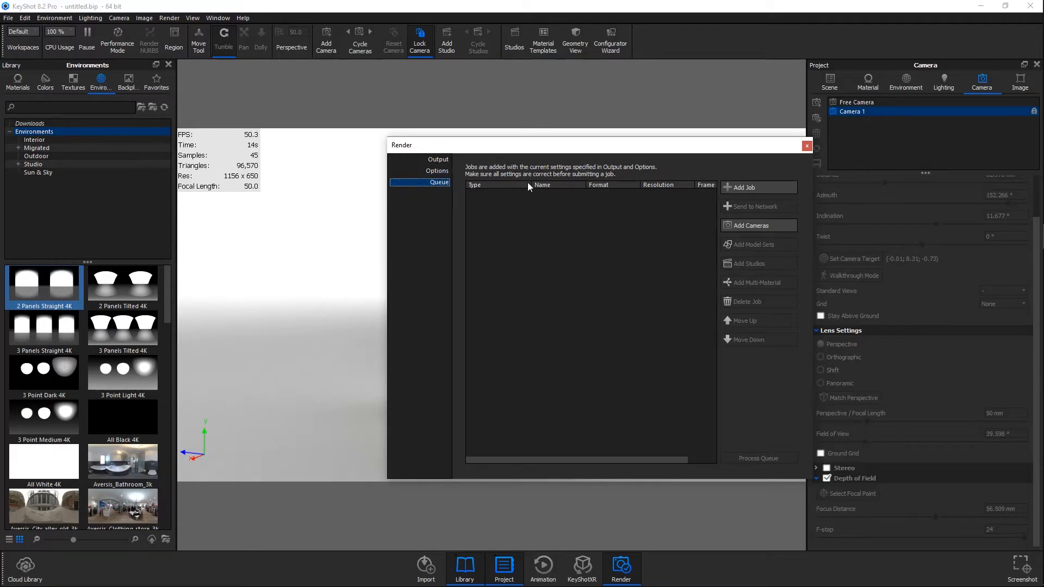
{"action": "left_click", "coordinate": [429, 168]}
{"action": "left_click", "coordinate": [434, 159]}
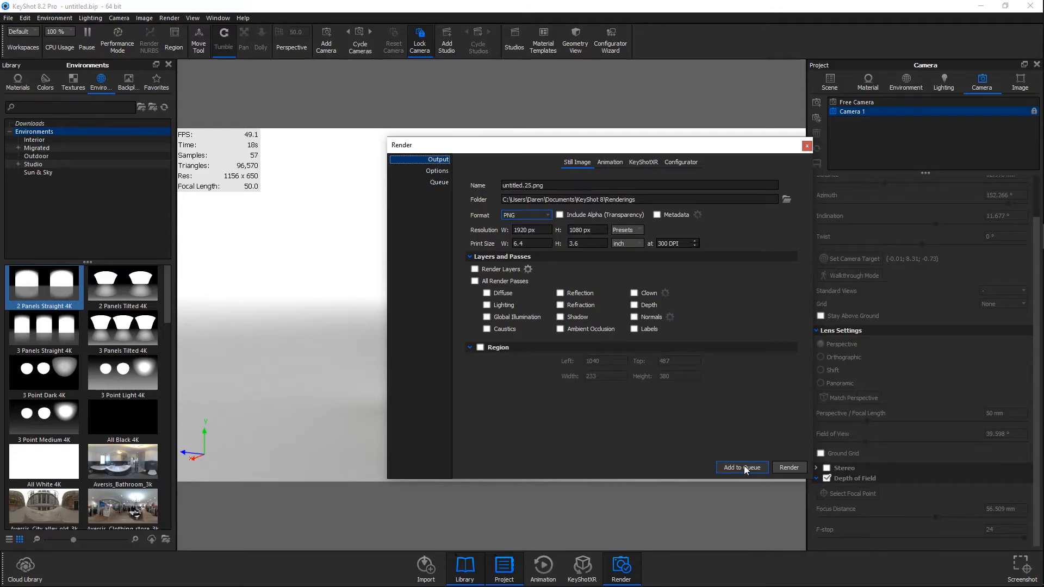
- Render the still image untitled.25.png at 1920 × 1080 px, inspect the whole image, and request to stop the rendering
{"action": "left_click", "coordinate": [792, 467]}
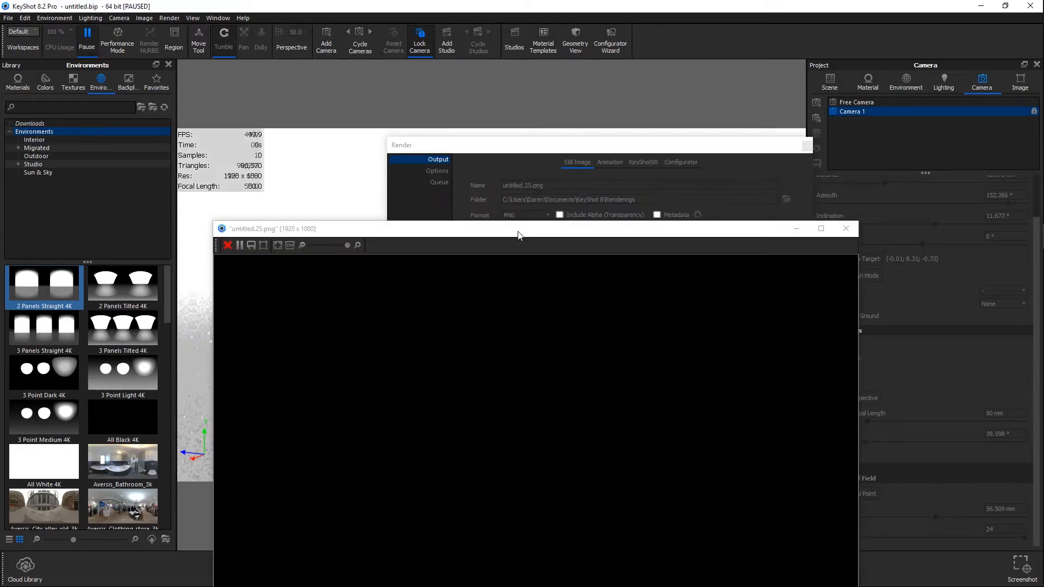
{"action": "left_click_drag", "start_coordinate": [518, 235], "coordinate": [465, 95]}
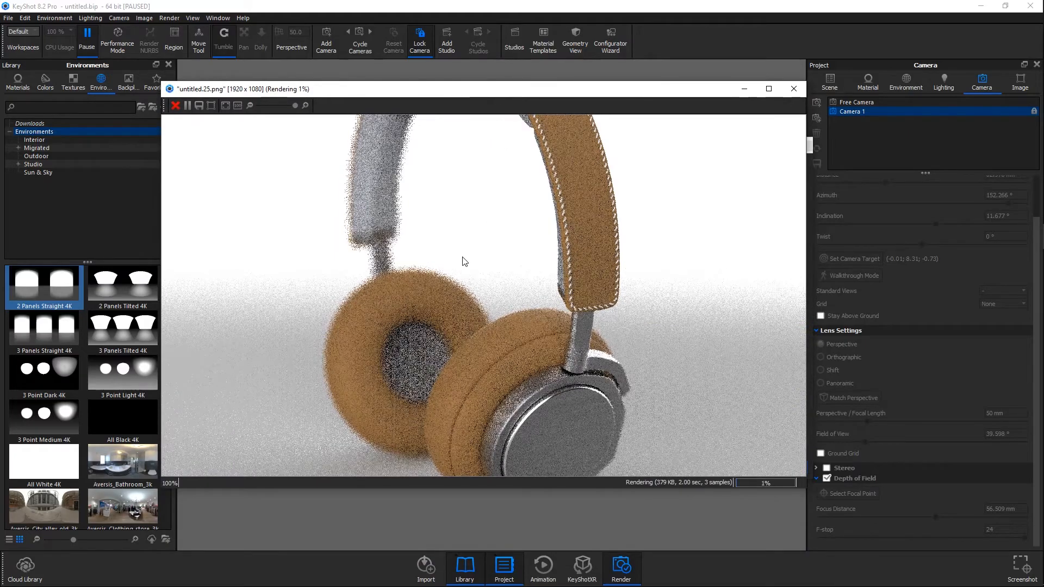
{"action": "scroll", "coordinate": [484, 298], "scroll_direction": "down", "scroll_amount": 3}
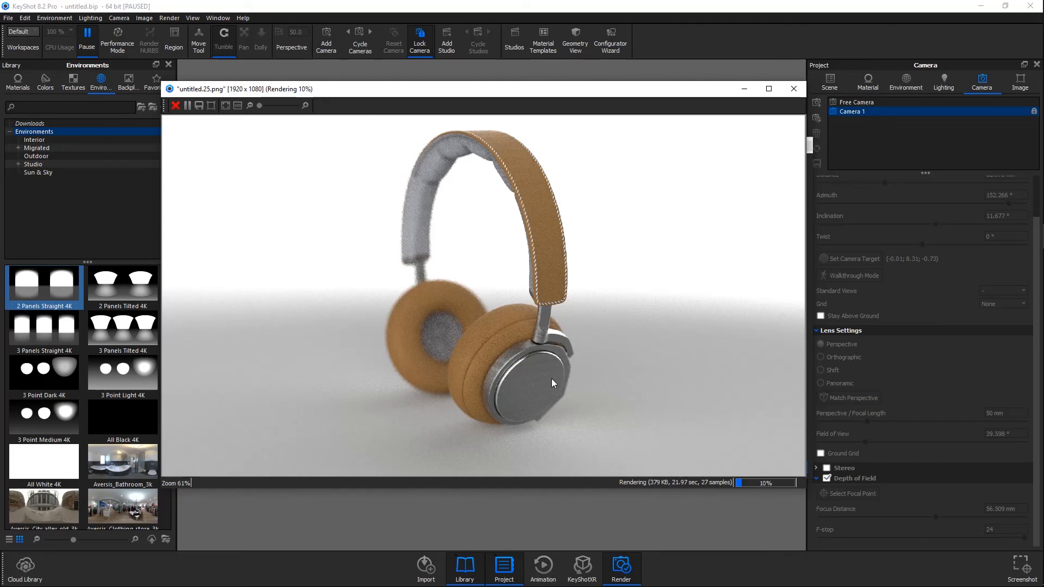
{"action": "left_click", "coordinate": [175, 105]}
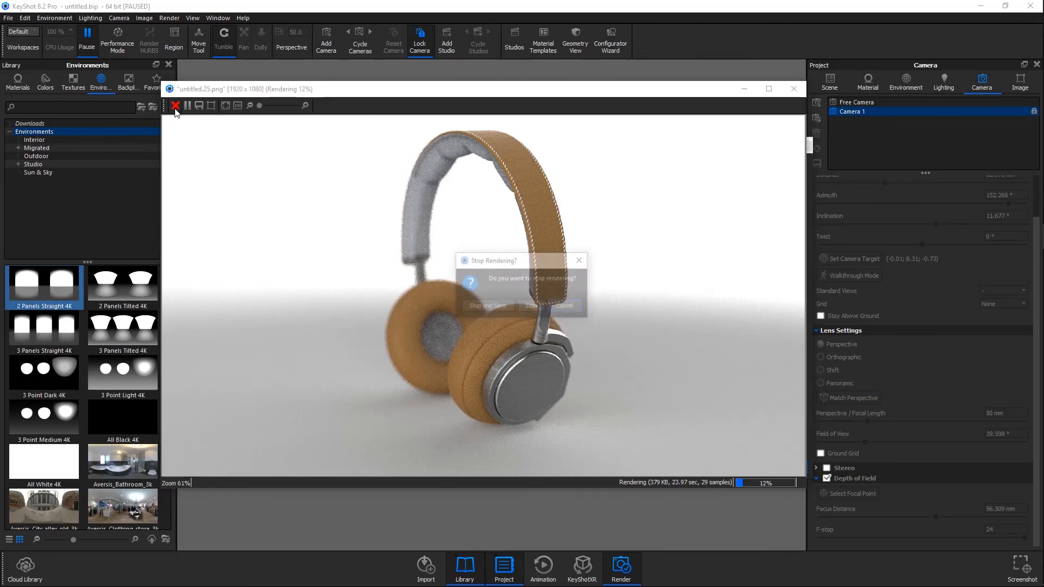